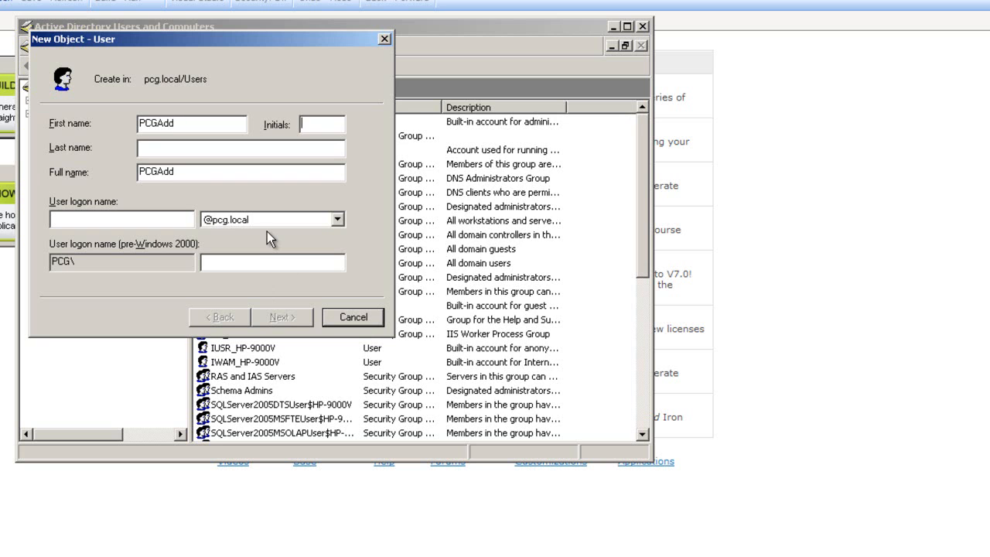
{"action": "type", "text": "U"}
{"action": "key", "text": "BackSpace"}
{"action": "left_click", "coordinate": [168, 224]}
{"action": "type", "text": "p"}
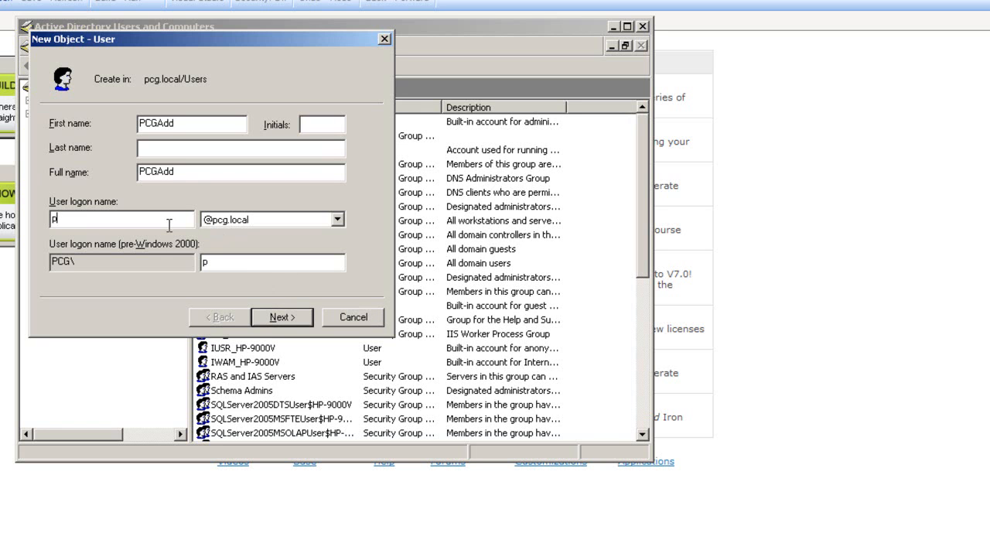
{"action": "type", "text": "cgadd"}
{"action": "left_click", "coordinate": [285, 322]}
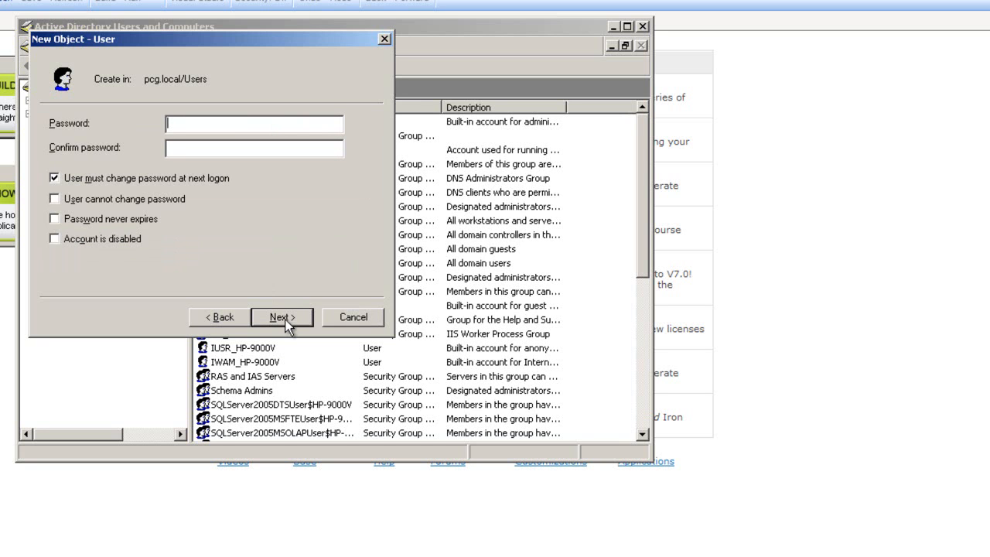
Give PCGAdd a password that never expires and needn't change at logon, then finish.
{"action": "type", "text": "●●●●●●●●●●●●●"}
{"action": "left_click", "coordinate": [72, 178]}
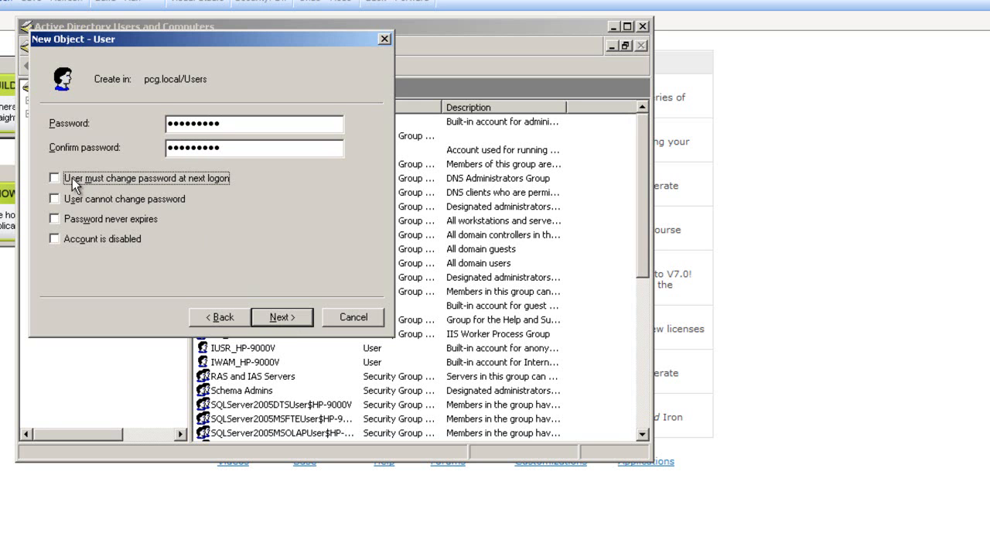
{"action": "left_click", "coordinate": [68, 220]}
{"action": "left_click", "coordinate": [305, 320]}
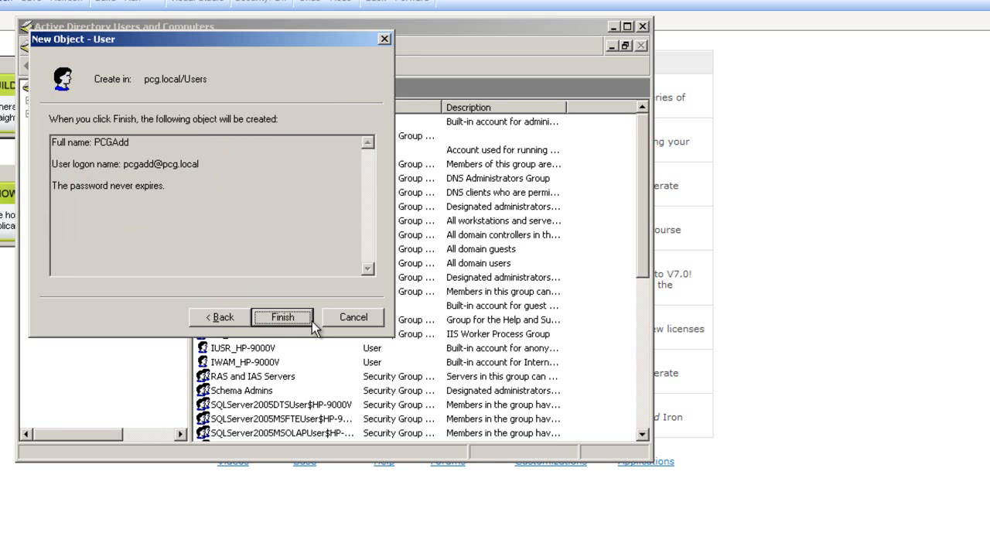
{"action": "left_click", "coordinate": [305, 320]}
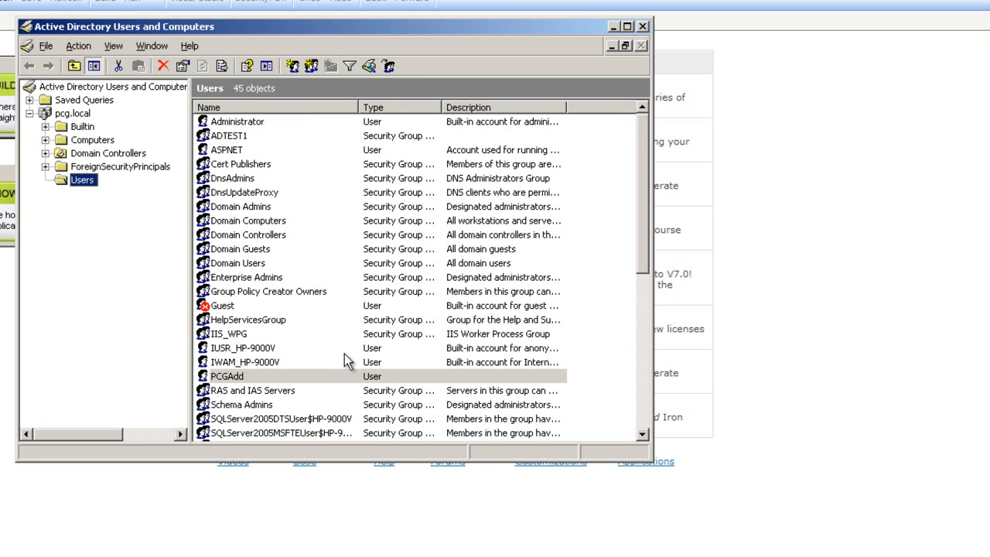
Start a new user in Users named PCGAdmin with logon name pcgadmin.
{"action": "right_click", "coordinate": [84, 180]}
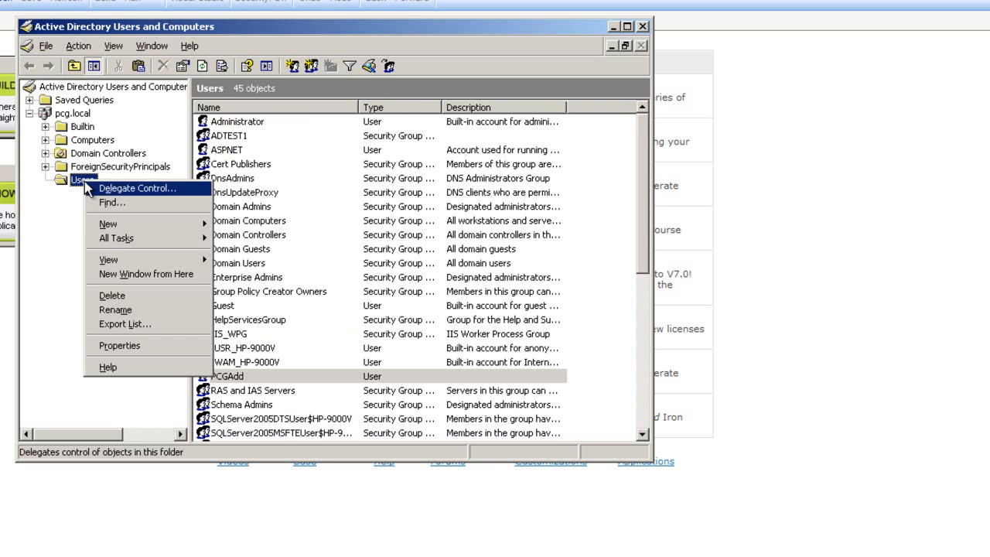
{"action": "mouse_move", "coordinate": [124, 223]}
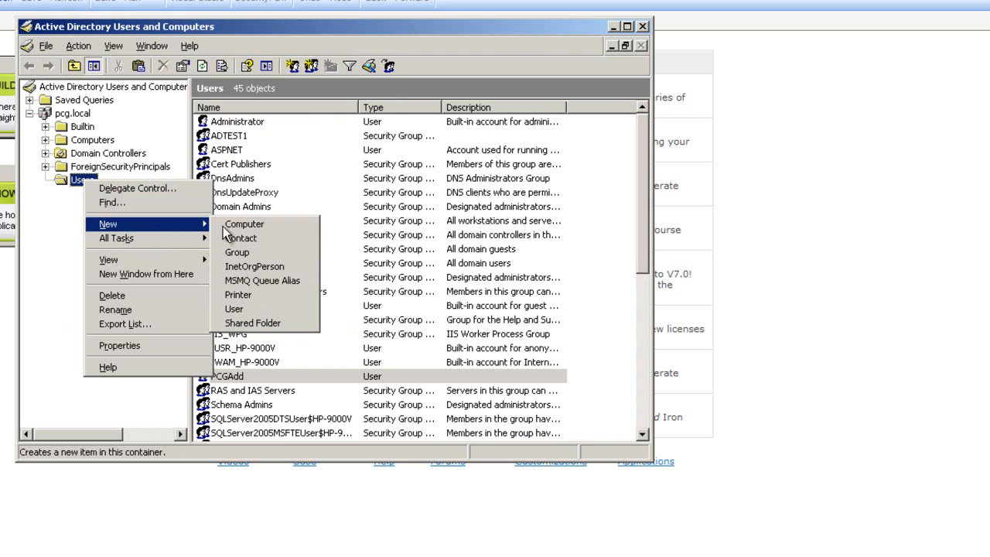
{"action": "left_click", "coordinate": [283, 309]}
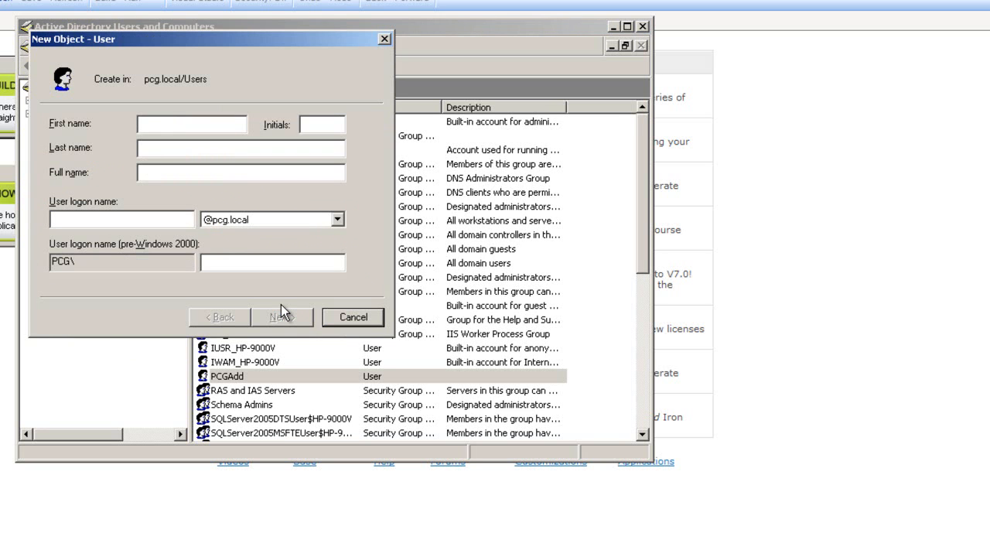
{"action": "type", "text": "PCGAdmin"}
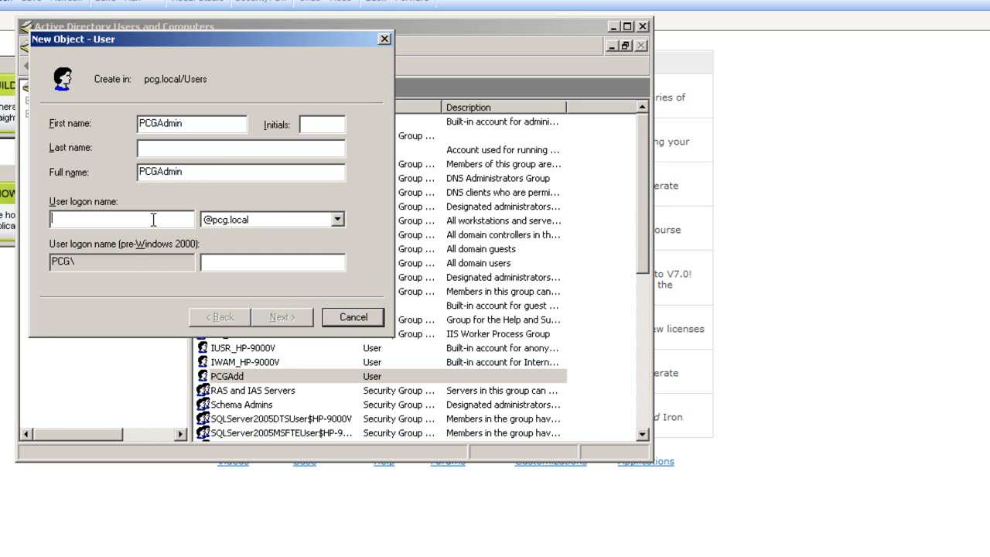
{"action": "type", "text": "pcgadmin"}
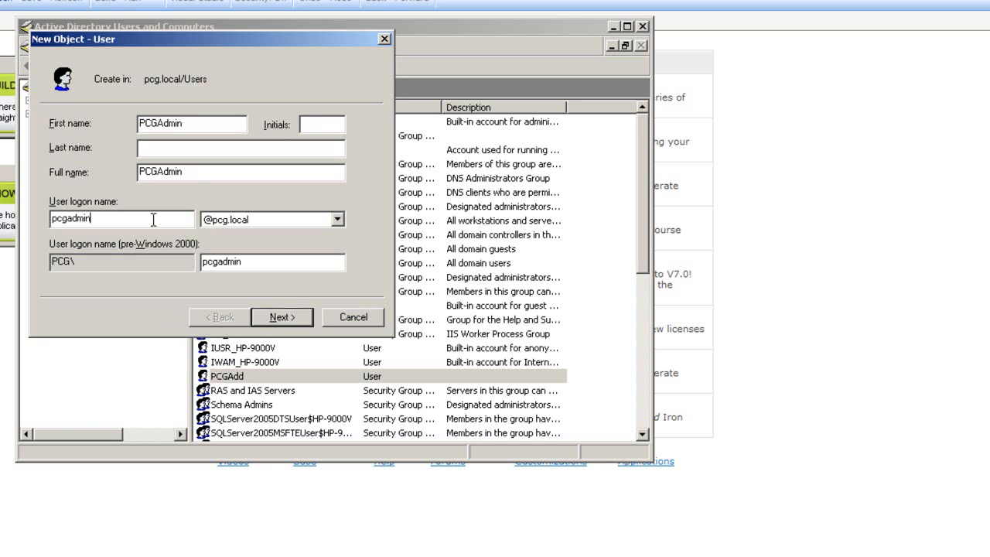
{"action": "left_click", "coordinate": [295, 321]}
Set PCGAdmin's password to never expire without forced change, and create the user.
{"action": "type", "text": "••••••••"}
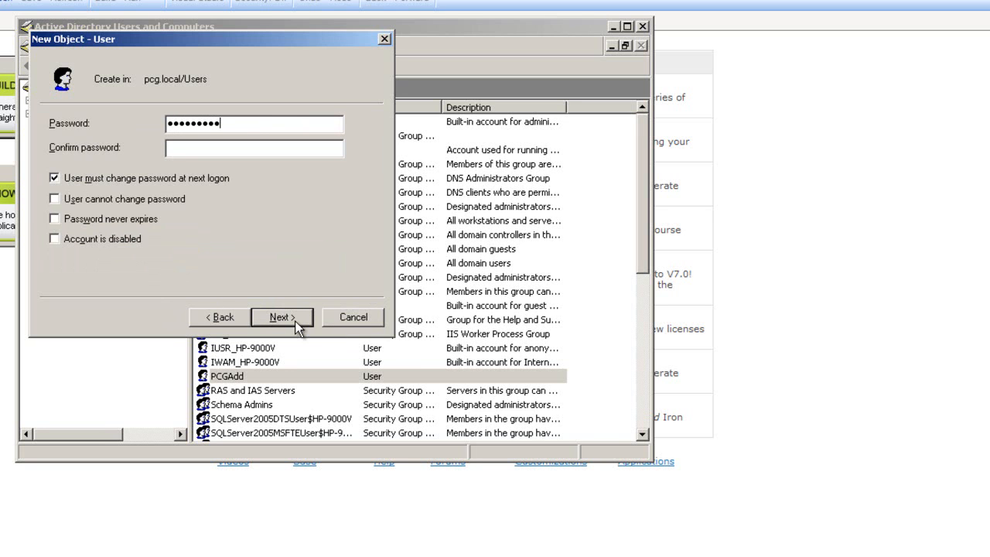
{"action": "type", "text": "•••••••"}
{"action": "left_click", "coordinate": [117, 177]}
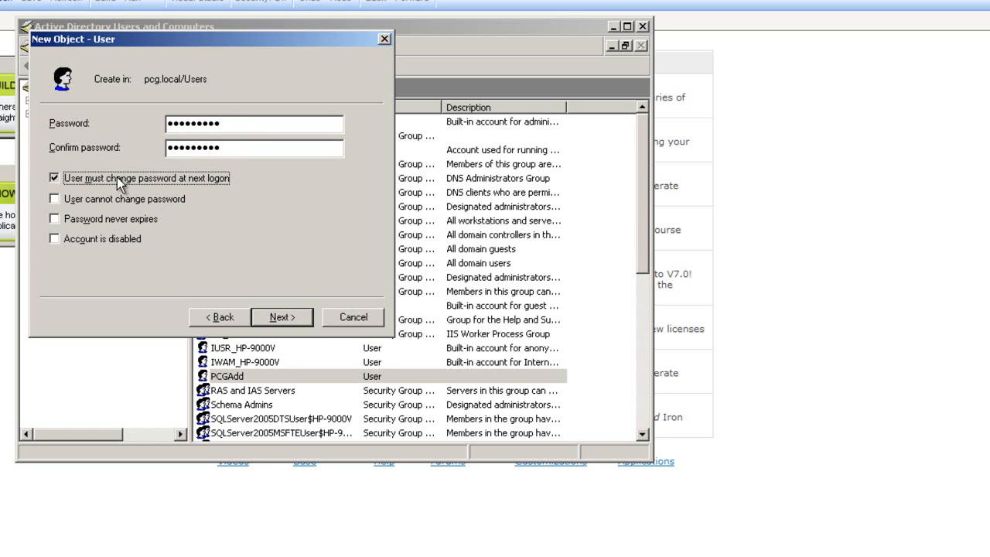
{"action": "left_click", "coordinate": [54, 219]}
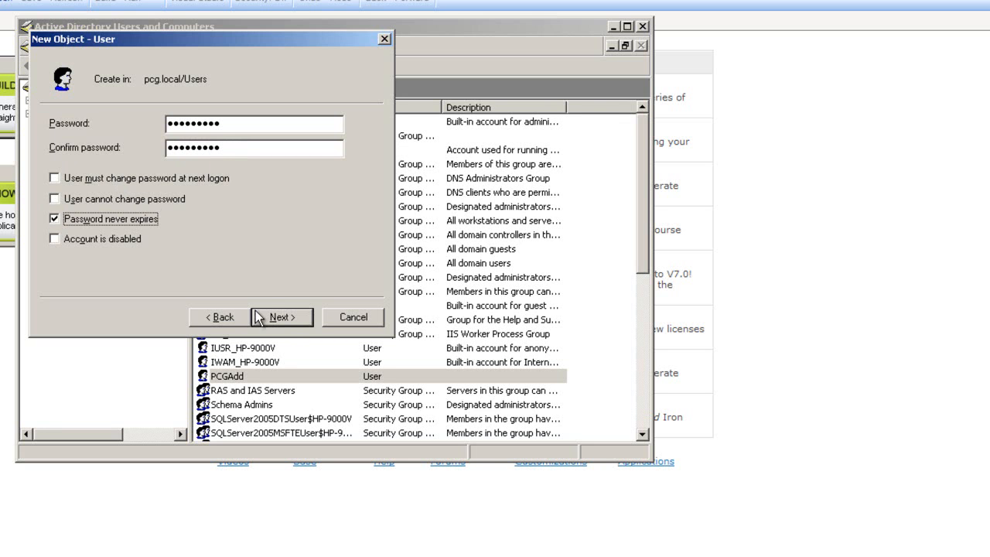
{"action": "left_click", "coordinate": [292, 324]}
{"action": "left_click", "coordinate": [289, 323]}
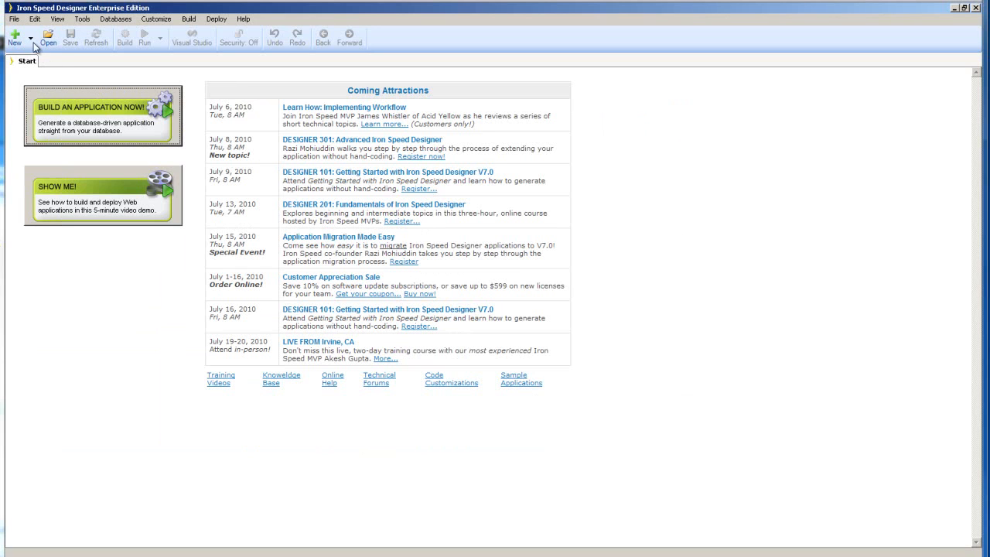
Start a new SharePoint Application using the Inherited page style.
{"action": "left_click", "coordinate": [31, 37]}
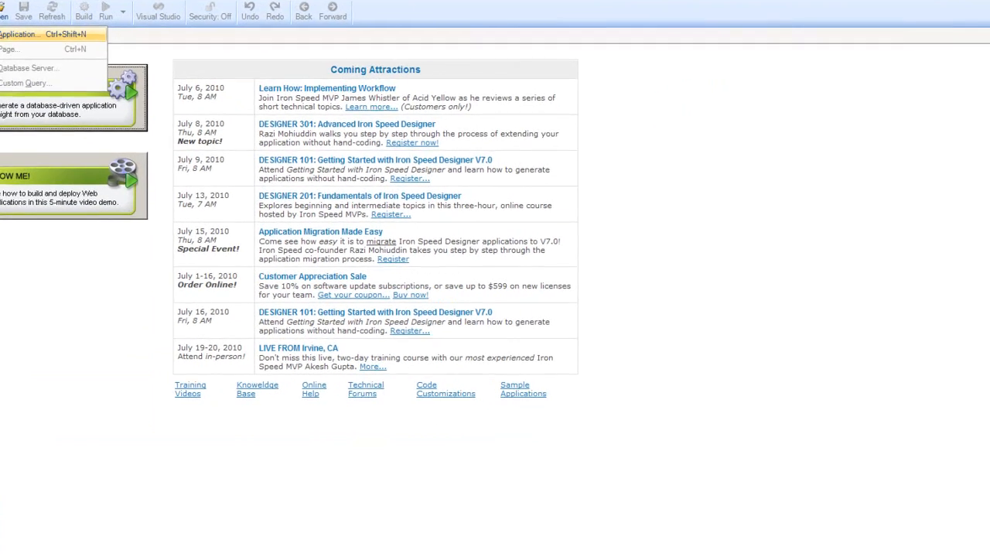
{"action": "left_click", "coordinate": [20, 34]}
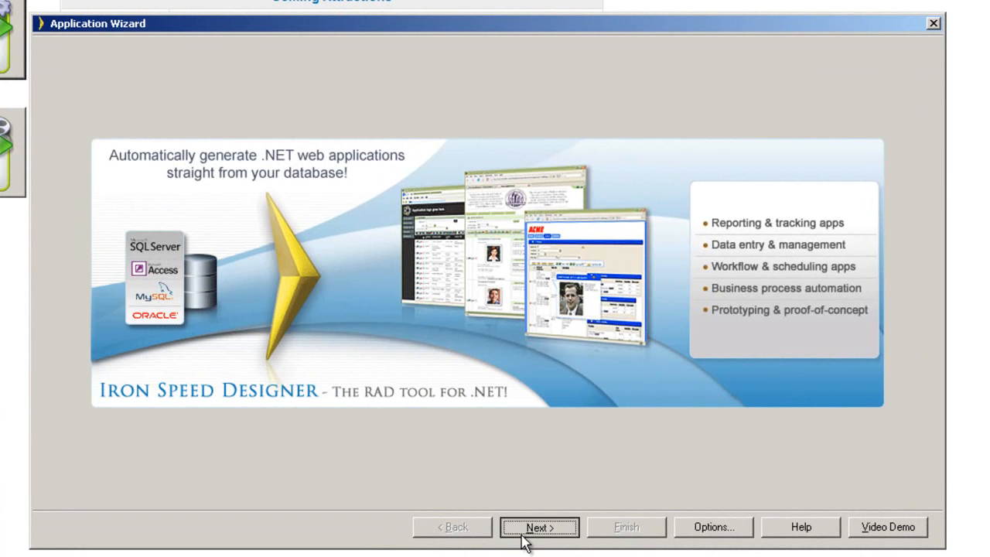
{"action": "left_click", "coordinate": [533, 529]}
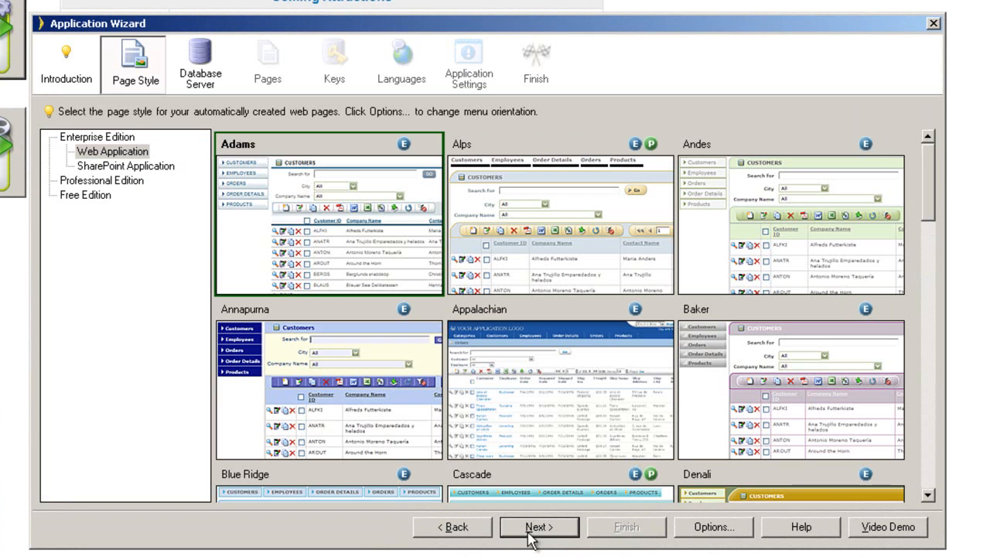
{"action": "left_click", "coordinate": [158, 166]}
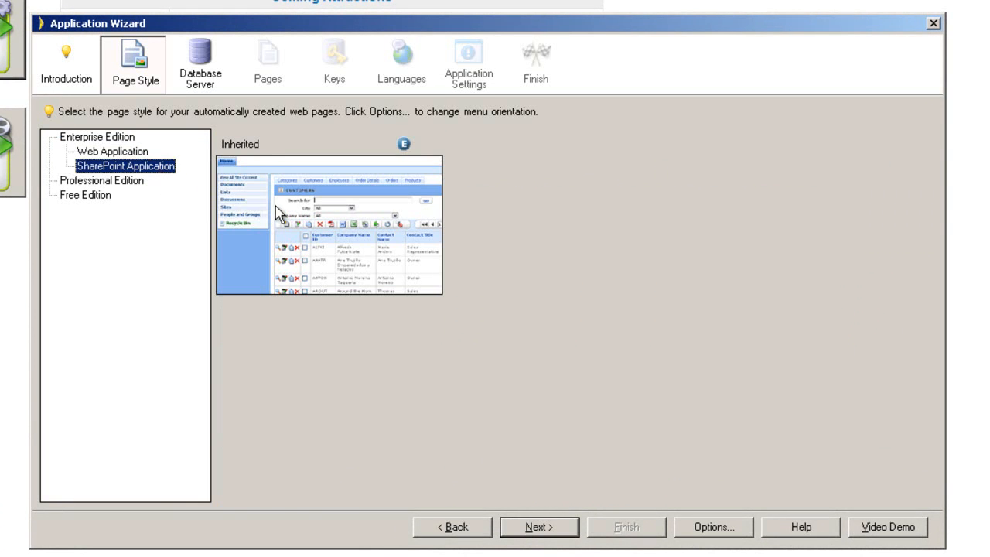
{"action": "left_click", "coordinate": [288, 226]}
{"action": "left_click", "coordinate": [529, 531]}
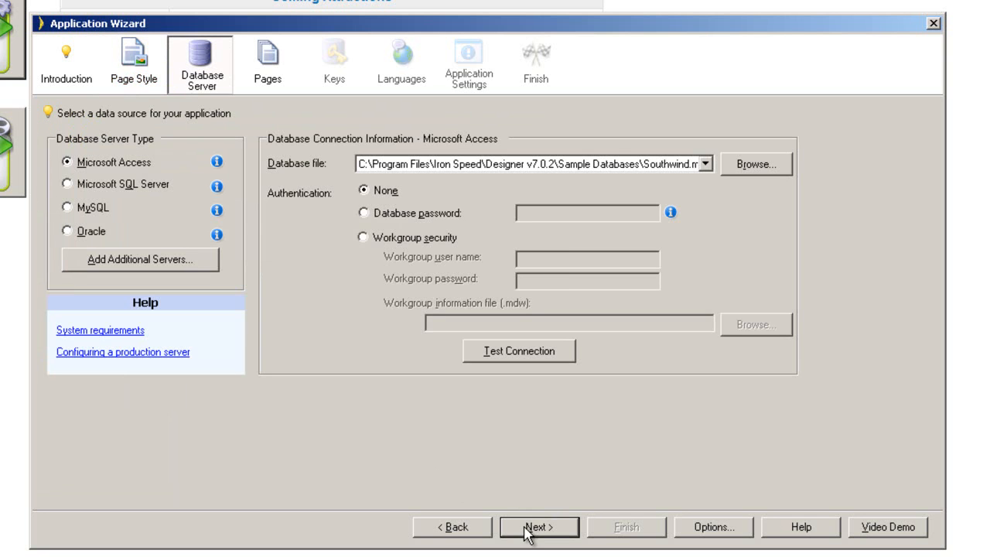
Connect to Microsoft SQL Server HP-9000V\SQL2008 with a SQL Server login and verify it.
{"action": "left_click", "coordinate": [148, 188]}
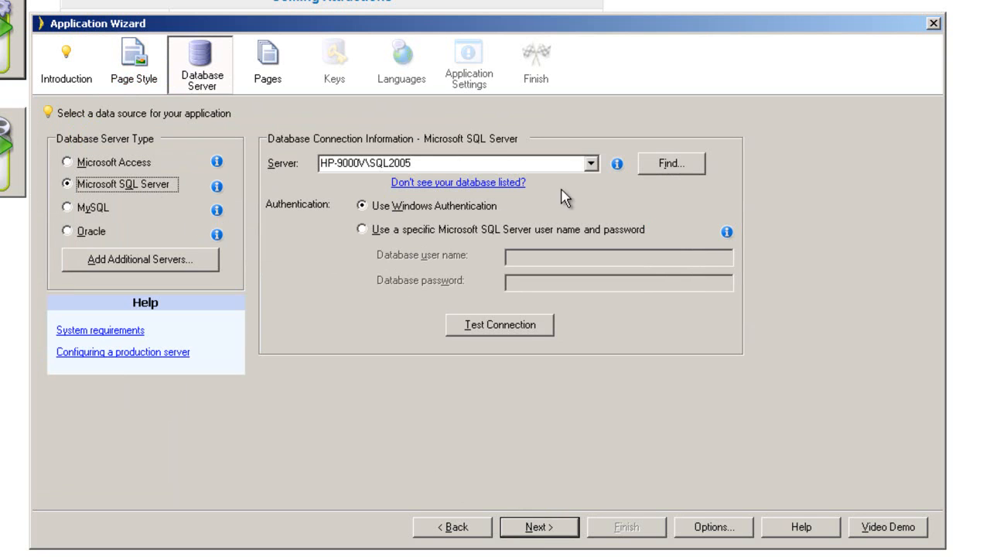
{"action": "left_click", "coordinate": [592, 164]}
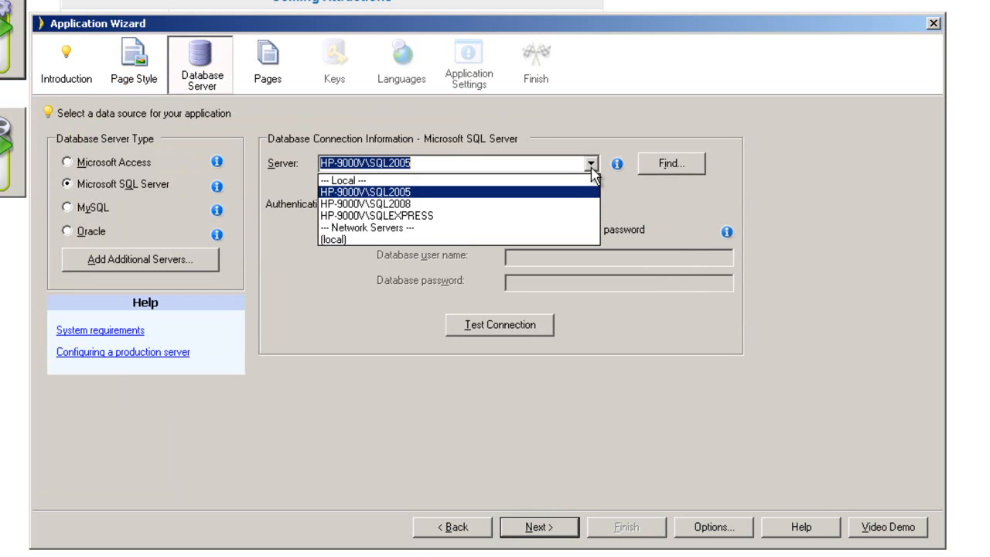
{"action": "left_click", "coordinate": [546, 203]}
{"action": "left_click", "coordinate": [469, 229]}
{"action": "left_click", "coordinate": [556, 257]}
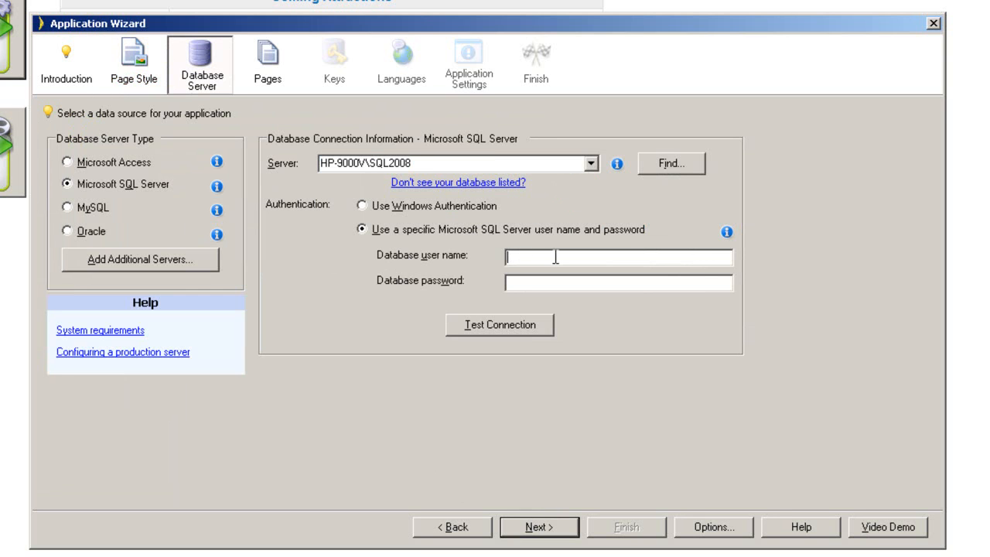
{"action": "type", "text": "sa********"}
{"action": "left_click", "coordinate": [524, 328]}
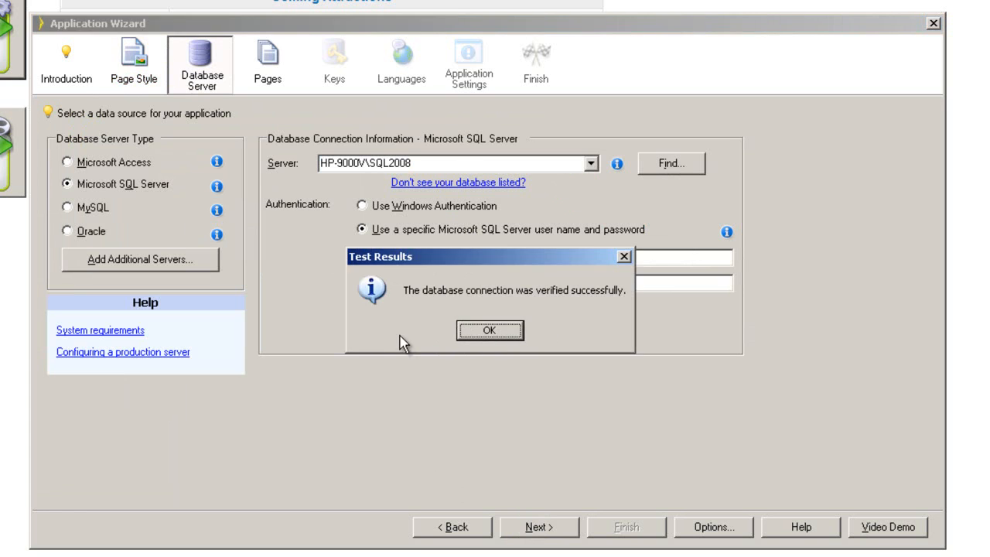
{"action": "left_click", "coordinate": [474, 333]}
{"action": "left_click", "coordinate": [530, 528]}
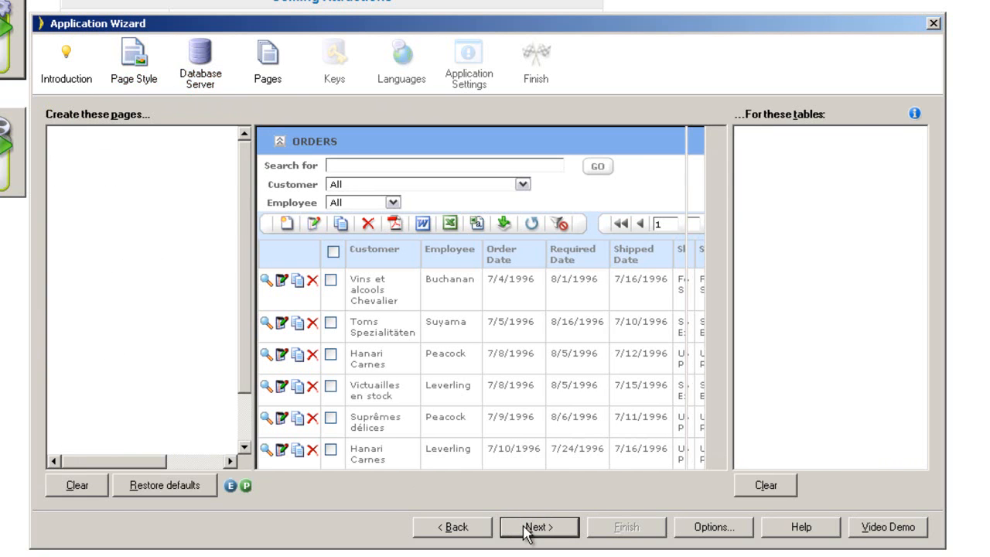
Drop Edit Table, Table in Table, Search and Edit, Select pages and Web Report, leaving four.
{"action": "left_click", "coordinate": [106, 206]}
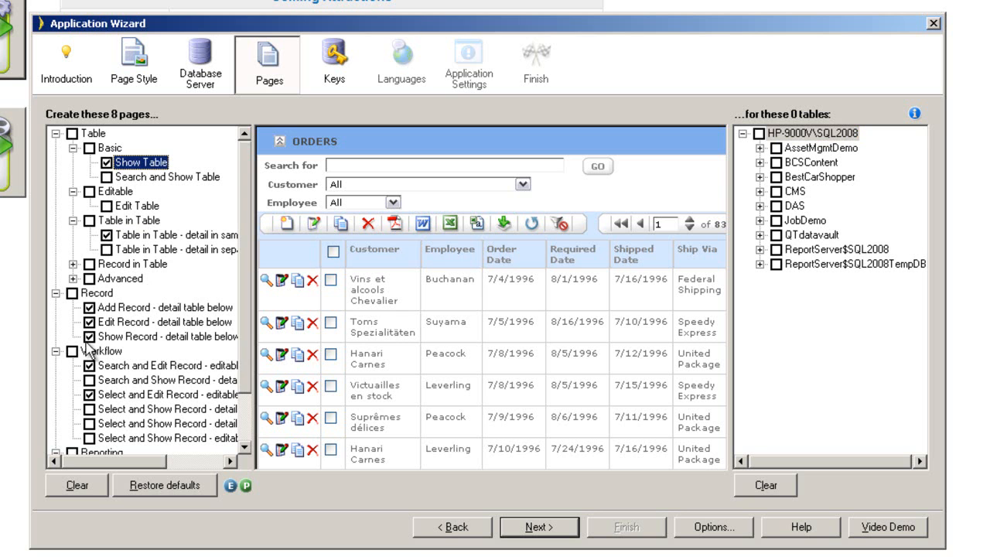
{"action": "left_click", "coordinate": [108, 234]}
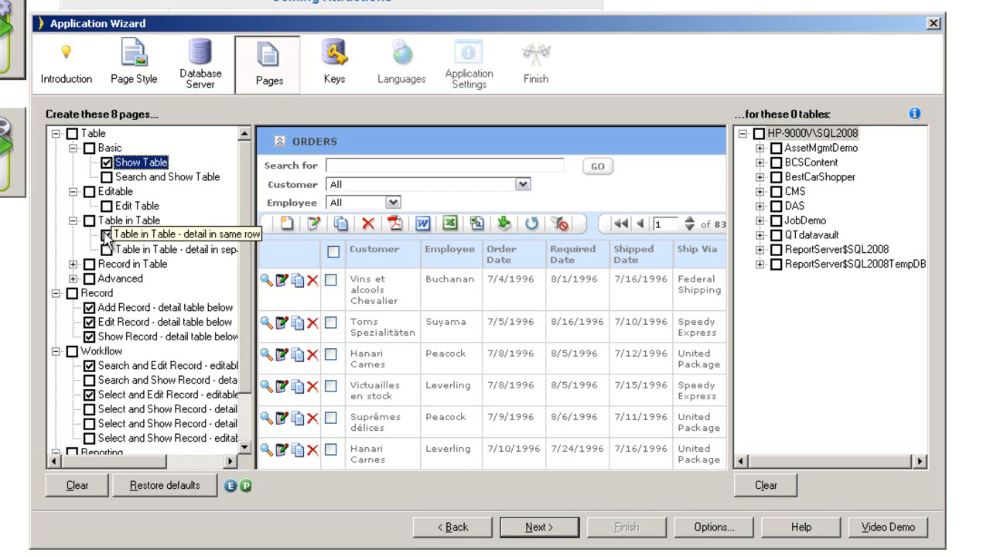
{"action": "scroll", "coordinate": [246, 263], "scroll_direction": "down", "scroll_amount": 2}
{"action": "left_click", "coordinate": [89, 307]}
{"action": "left_click", "coordinate": [90, 350]}
{"action": "left_click", "coordinate": [89, 351]}
{"action": "left_click", "coordinate": [89, 336]}
{"action": "left_click", "coordinate": [89, 408]}
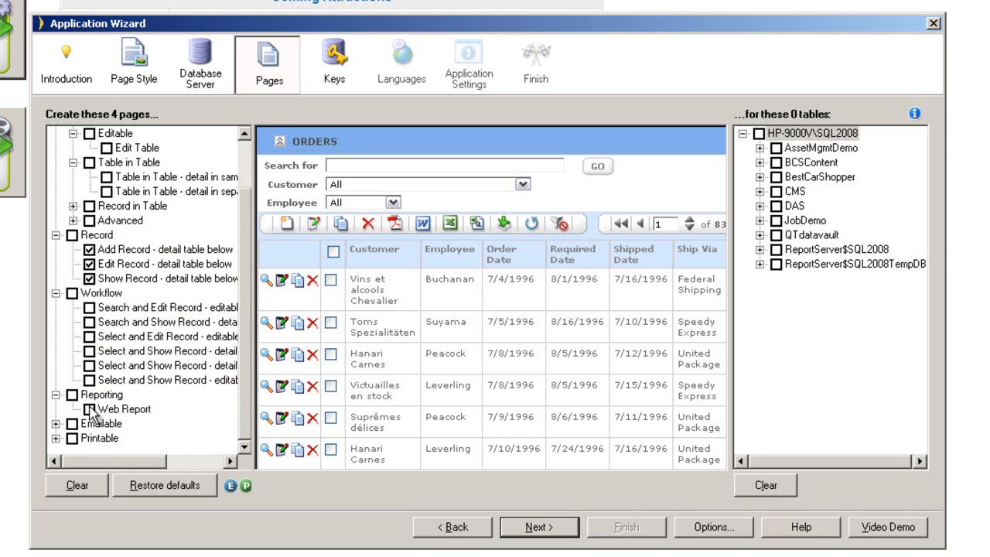
Include the AssetFamily, Manufacturer and Product tables from AssetMgmtDemo.
{"action": "left_click", "coordinate": [760, 149]}
{"action": "left_click", "coordinate": [811, 178]}
{"action": "left_click", "coordinate": [811, 191]}
{"action": "left_click", "coordinate": [811, 206]}
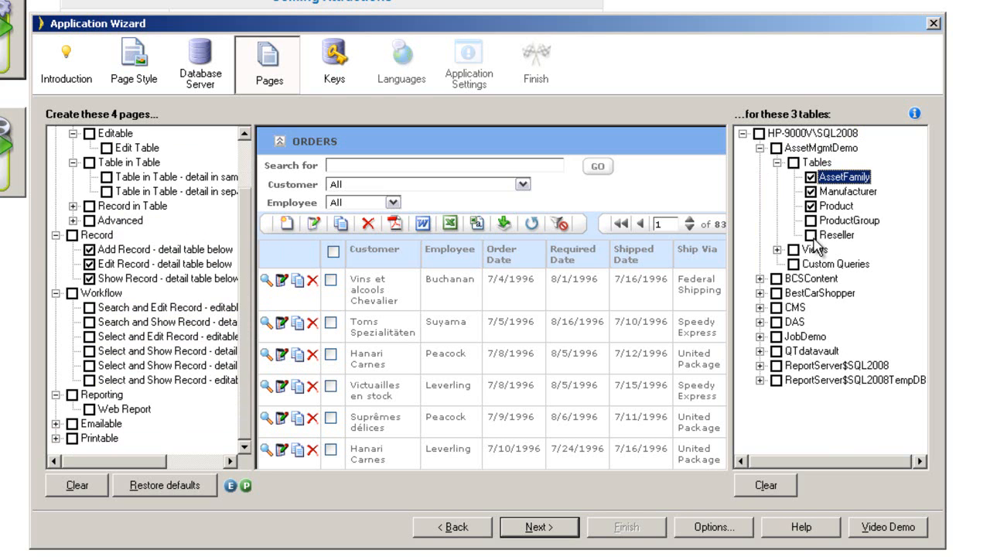
{"action": "left_click", "coordinate": [552, 526]}
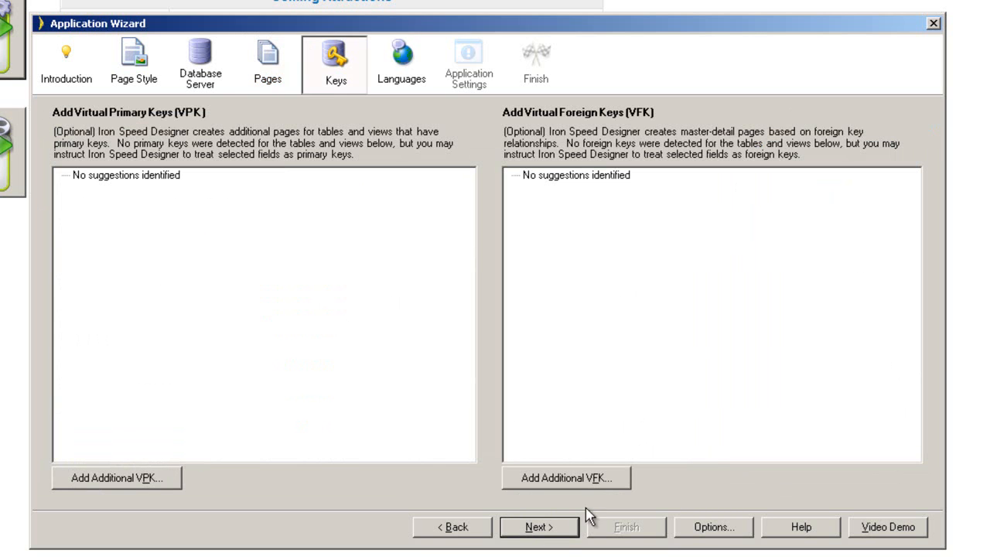
Pass the Languages step and browse to a folder under C:\Temp for the application.
{"action": "left_click", "coordinate": [558, 529]}
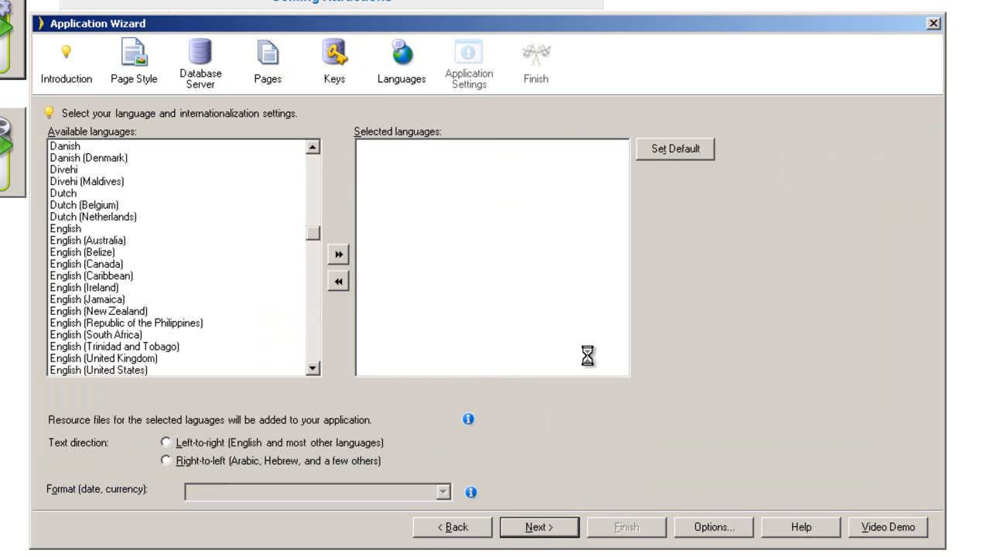
{"action": "left_click", "coordinate": [536, 532]}
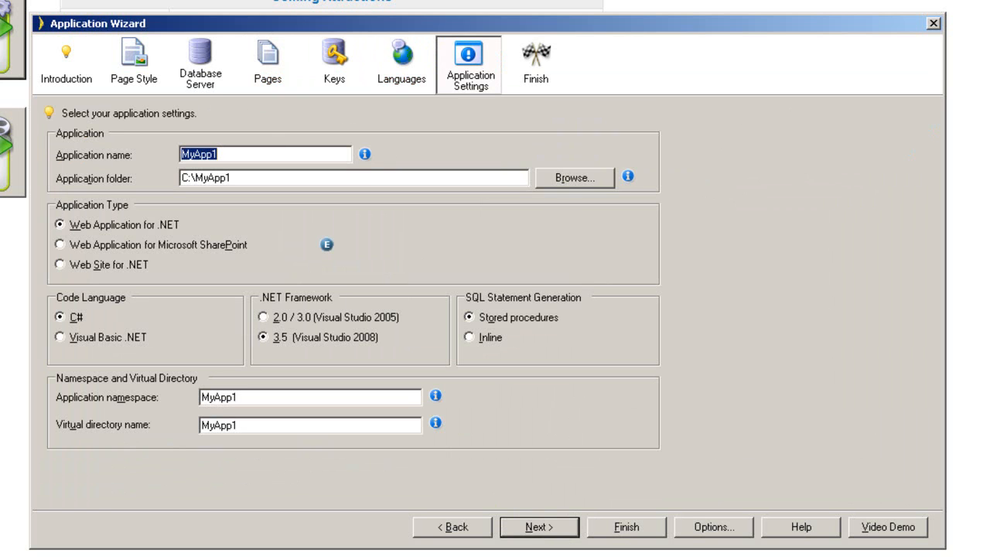
{"action": "left_click", "coordinate": [582, 185]}
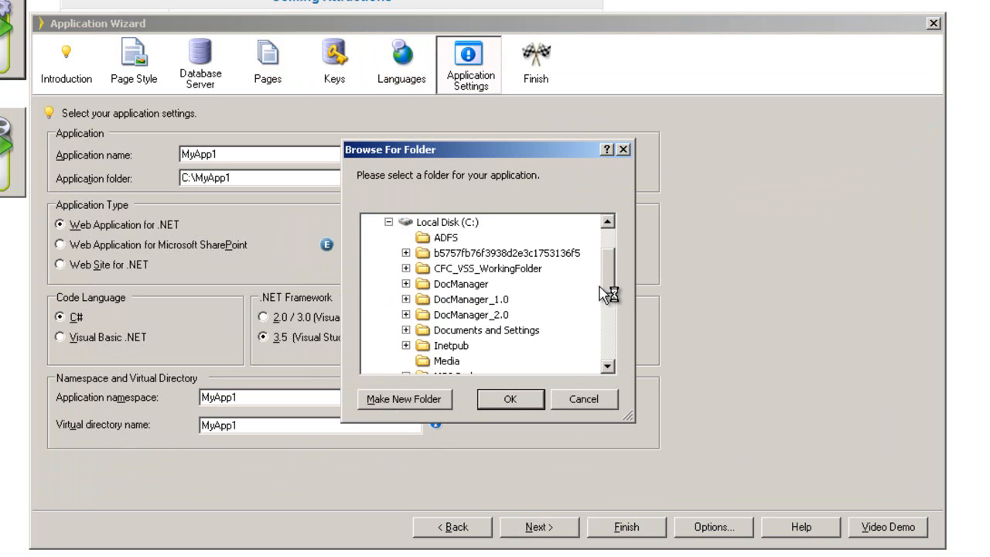
{"action": "scroll", "coordinate": [619, 300], "scroll_direction": "down", "scroll_amount": 3}
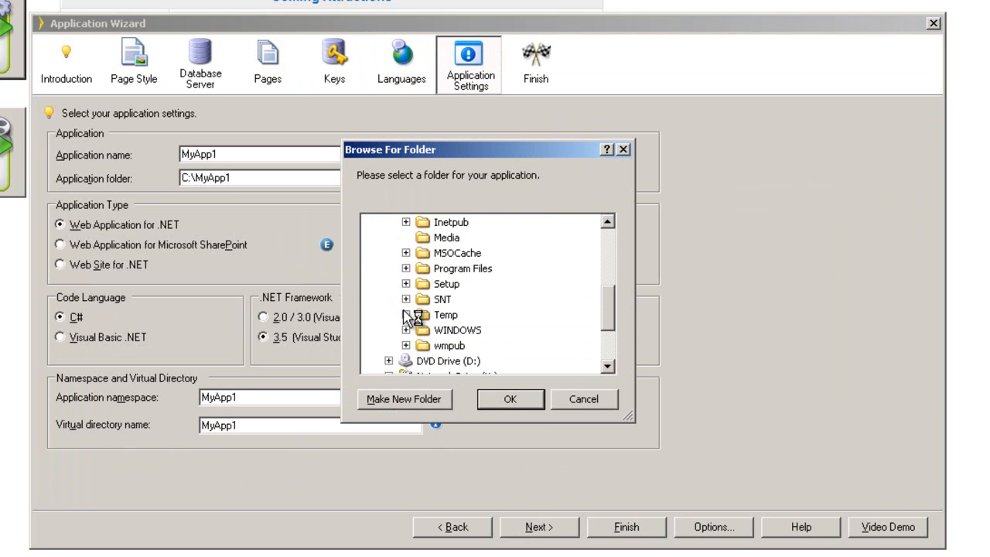
{"action": "double_click", "coordinate": [433, 319]}
{"action": "scroll", "coordinate": [615, 313], "scroll_direction": "down", "scroll_amount": 1}
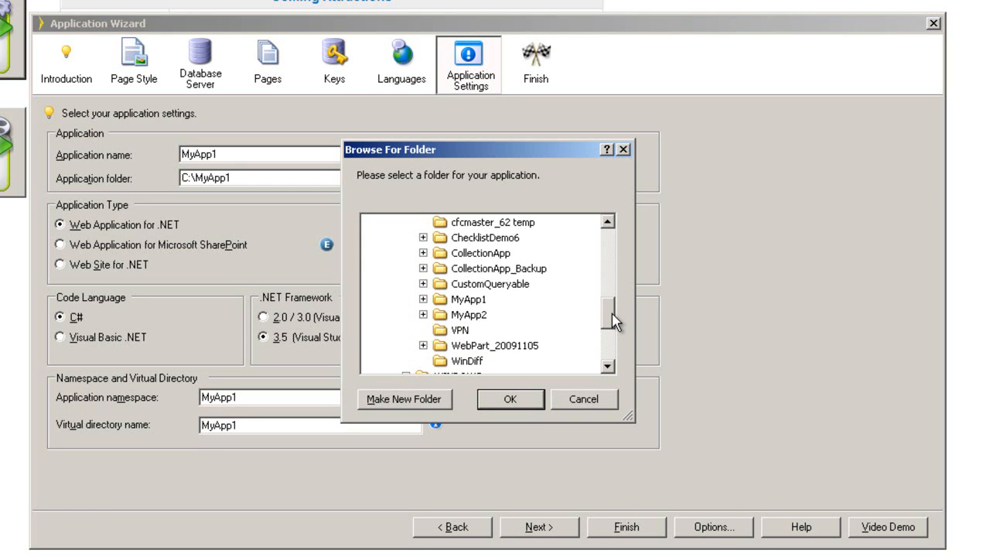
{"action": "left_click", "coordinate": [596, 401]}
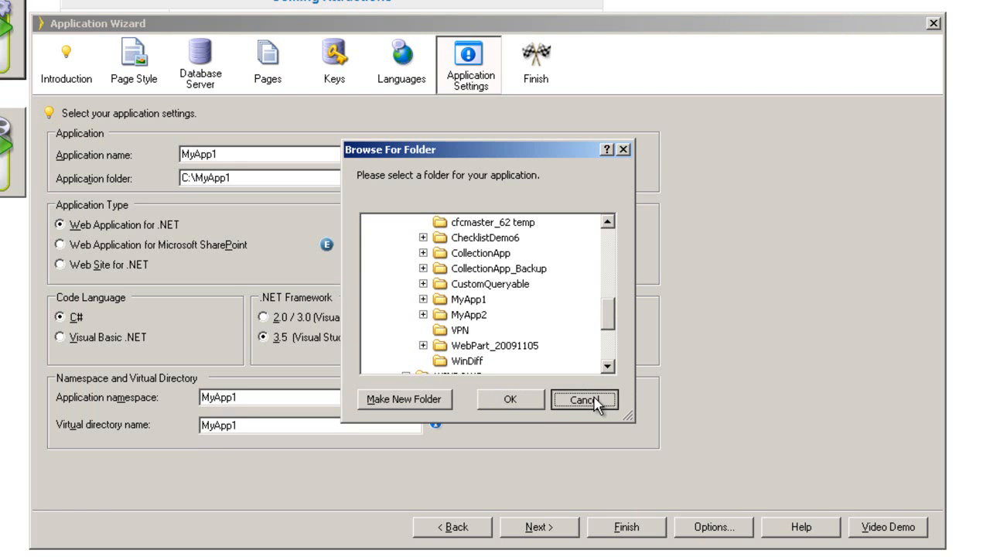
{"action": "left_click", "coordinate": [473, 302]}
{"action": "left_click", "coordinate": [473, 301]}
{"action": "left_click", "coordinate": [508, 399]}
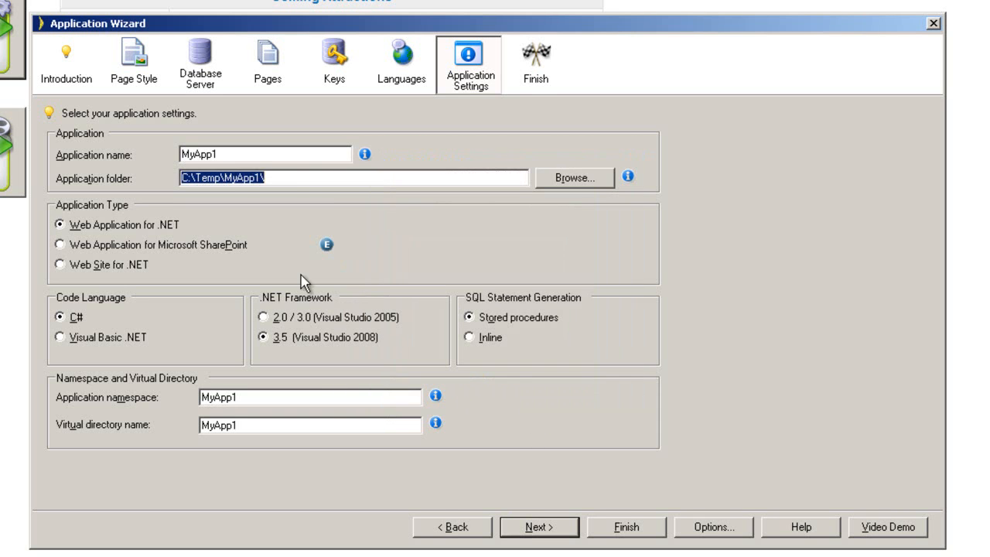
Name the application MyApp3 with folder C:\Temp\MyApp3.
{"action": "left_click", "coordinate": [320, 180]}
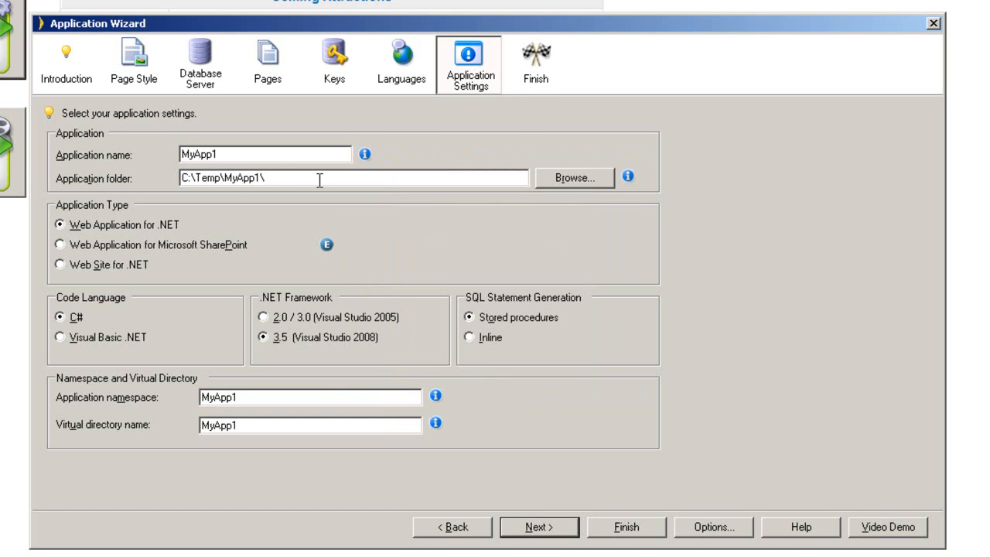
{"action": "left_click", "coordinate": [246, 154]}
{"action": "key", "text": "BackSpace"}
{"action": "type", "text": "3"}
{"action": "key", "text": "BackSpace"}
{"action": "key", "text": "BackSpace"}
{"action": "key", "text": "BackSpace"}
{"action": "key", "text": "BackSpace"}
{"action": "key", "text": "BackSpace"}
{"action": "key", "text": "BackSpace"}
{"action": "key", "text": "BackSpace"}
Make it a SharePoint web application with inline SQL statements and generate it.
{"action": "left_click", "coordinate": [60, 246]}
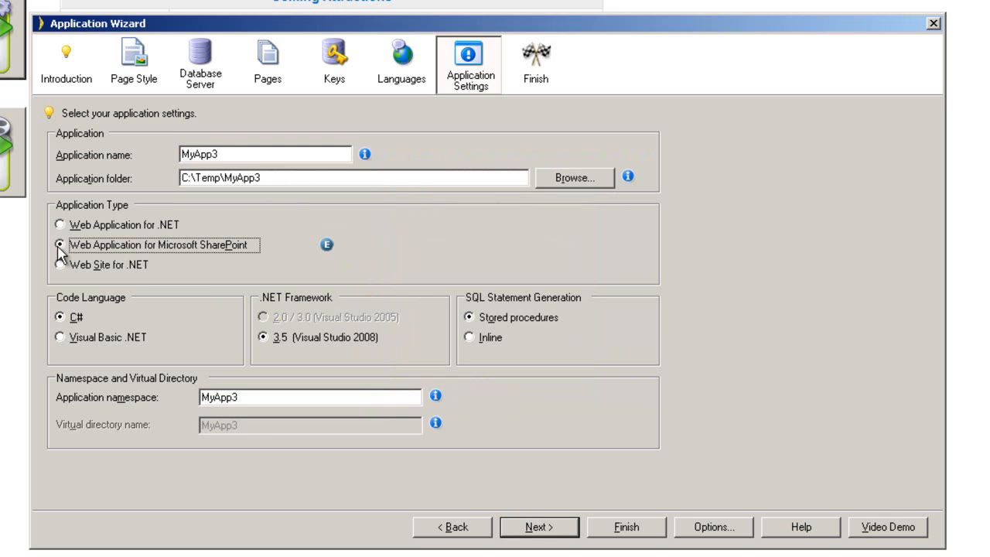
{"action": "left_click", "coordinate": [469, 338]}
{"action": "left_click", "coordinate": [539, 527]}
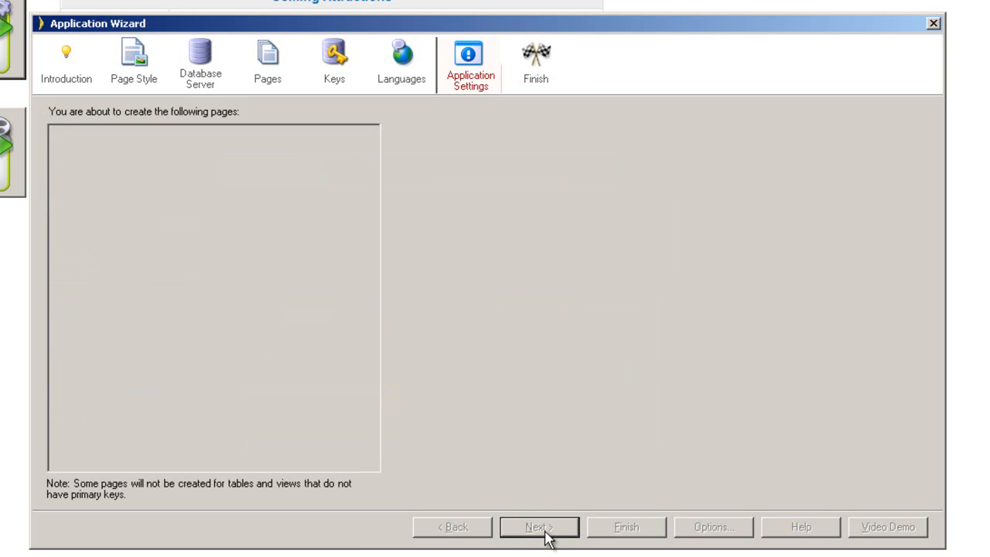
{"action": "left_click", "coordinate": [635, 534]}
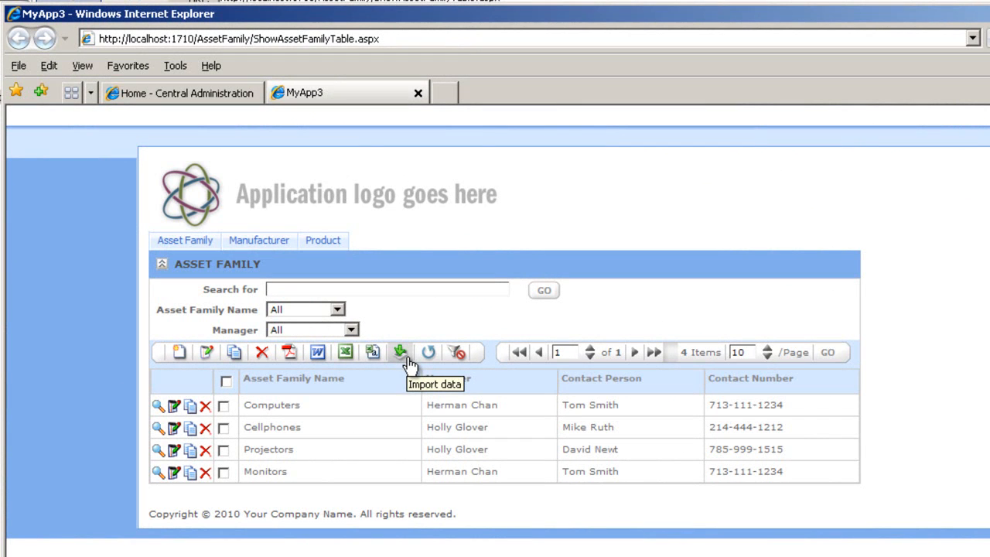
Open MyApp3's Asset Family page and look over the Manufacturer and Product tabs.
{"action": "left_click", "coordinate": [185, 241]}
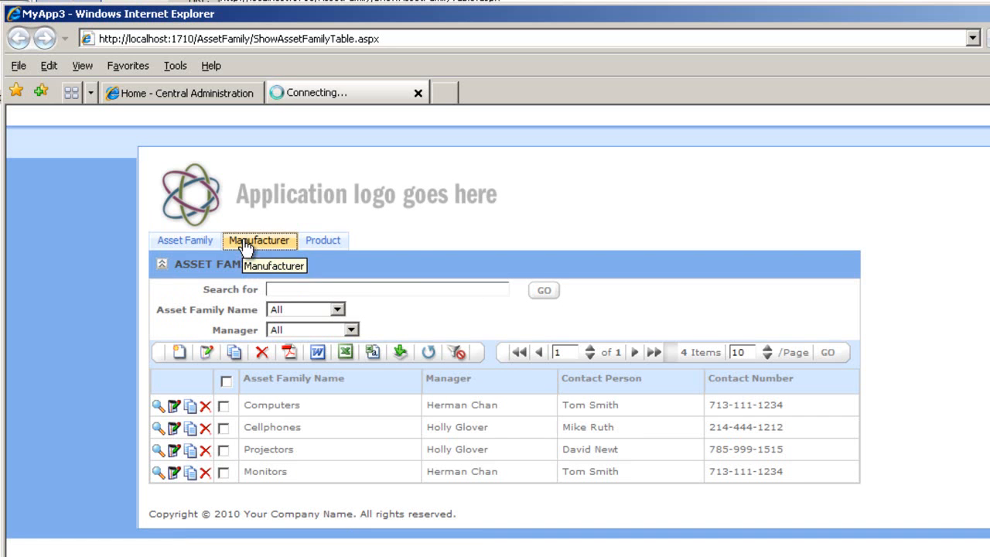
{"action": "mouse_move", "coordinate": [326, 252]}
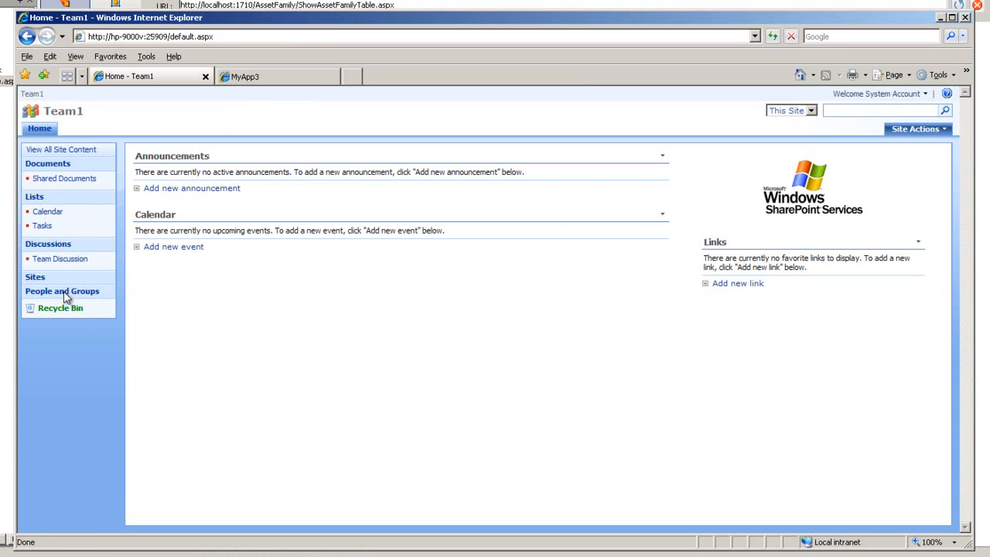
From People and Groups, create a new group named PCGAdminGrp_SP.
{"action": "left_click", "coordinate": [65, 293]}
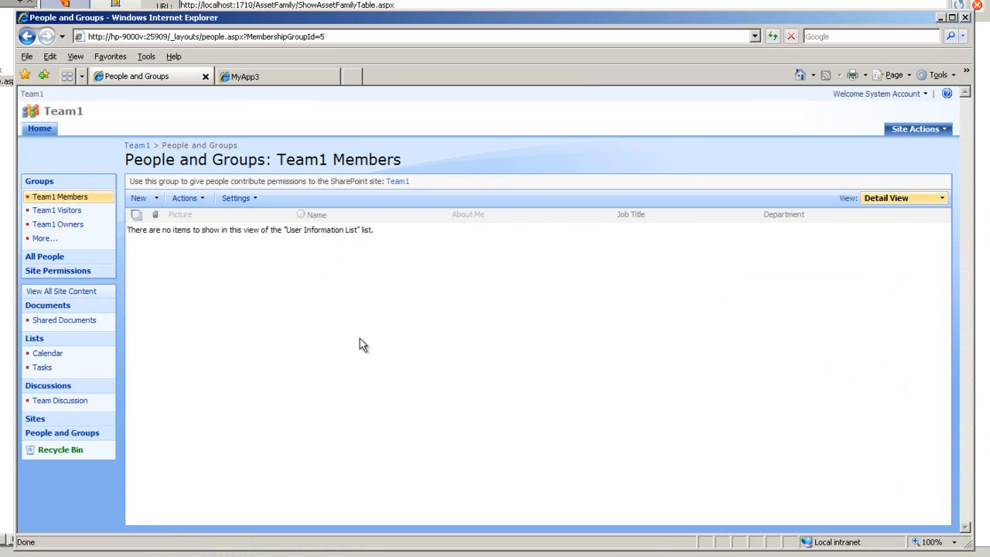
{"action": "left_click", "coordinate": [157, 199]}
{"action": "left_click", "coordinate": [225, 241]}
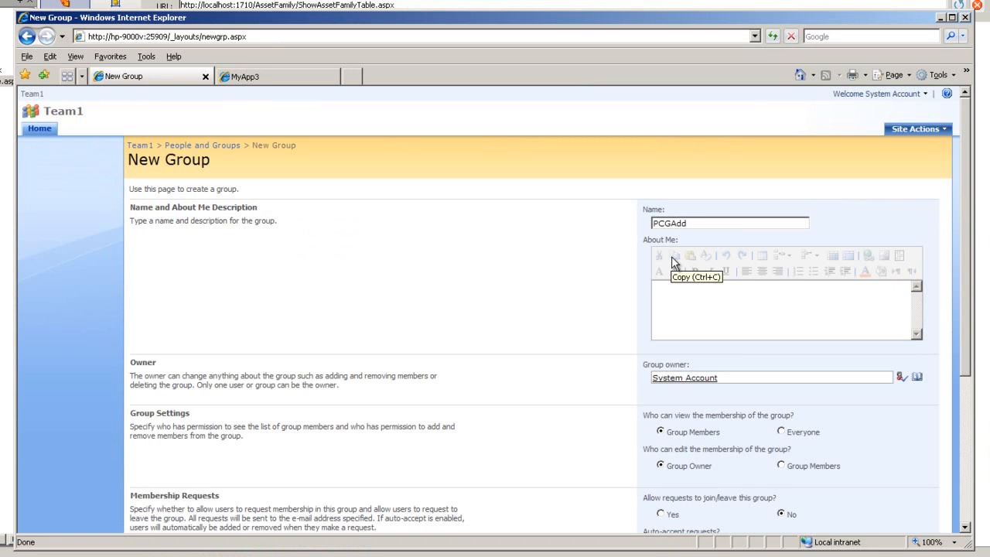
{"action": "key", "text": "BackSpace"}
{"action": "type", "text": "minGrp_SP"}
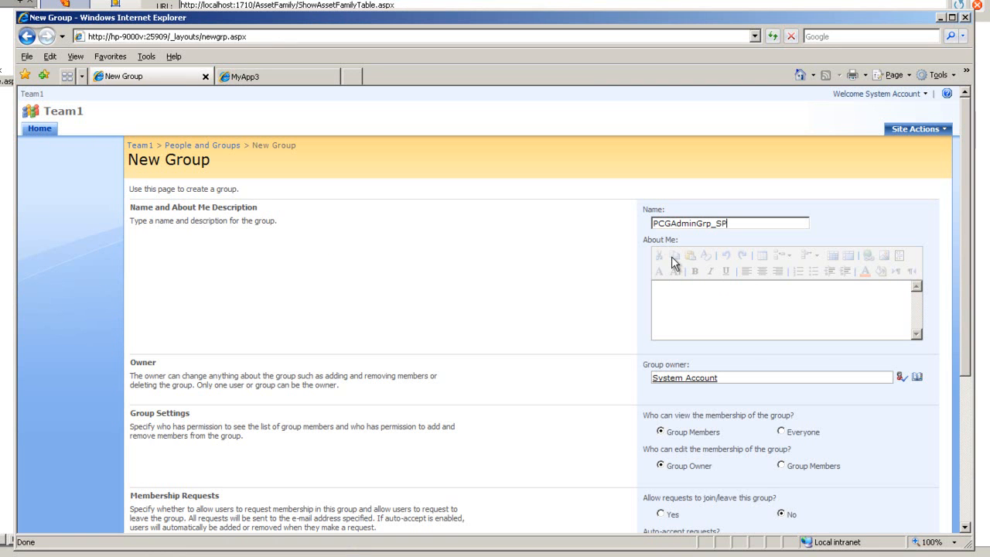
{"action": "scroll", "coordinate": [967, 329], "scroll_direction": "down", "scroll_amount": 2}
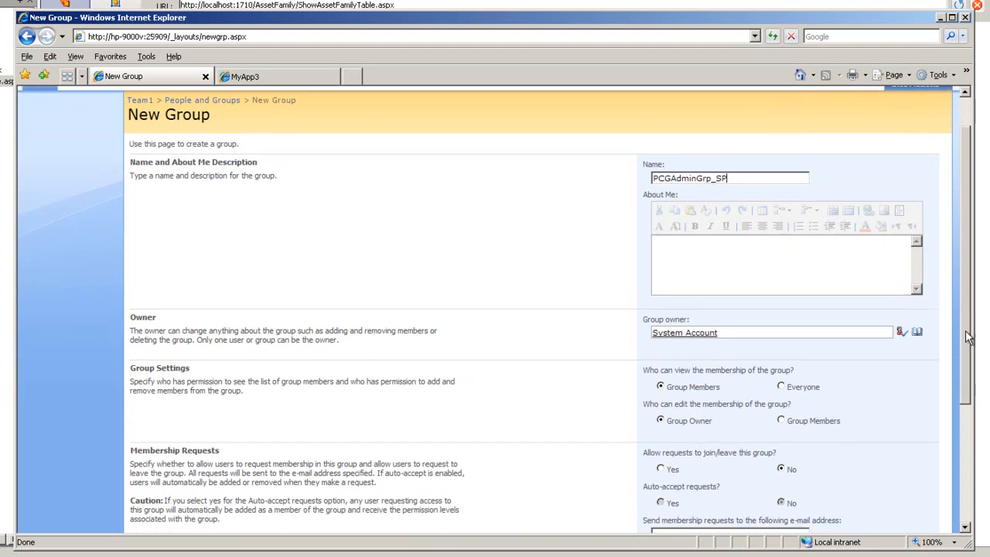
{"action": "scroll", "coordinate": [968, 333], "scroll_direction": "down", "scroll_amount": 5}
{"action": "scroll", "coordinate": [981, 349], "scroll_direction": "up", "scroll_amount": 4}
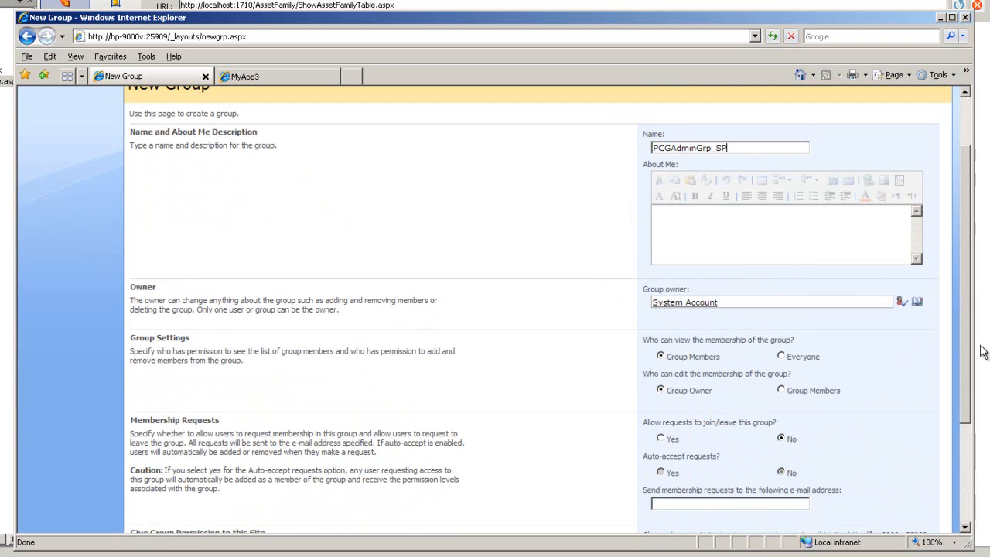
{"action": "scroll", "coordinate": [982, 352], "scroll_direction": "down", "scroll_amount": 4}
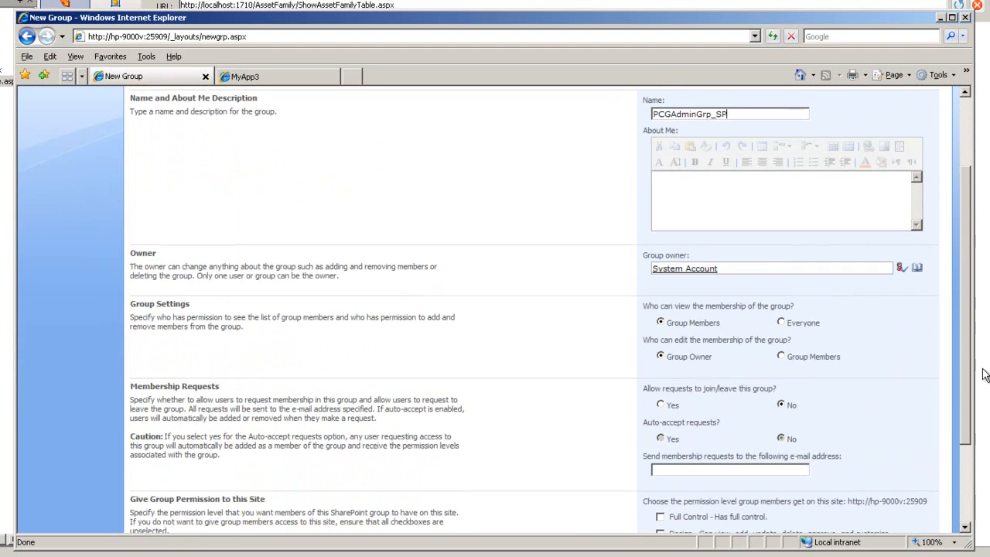
{"action": "scroll", "coordinate": [967, 352], "scroll_direction": "down", "scroll_amount": 1}
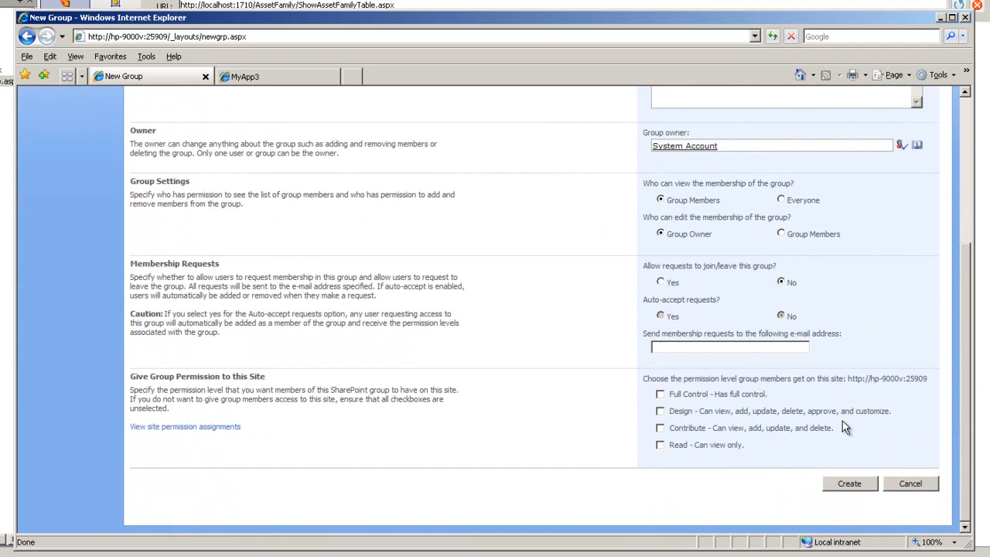
{"action": "left_click", "coordinate": [846, 486]}
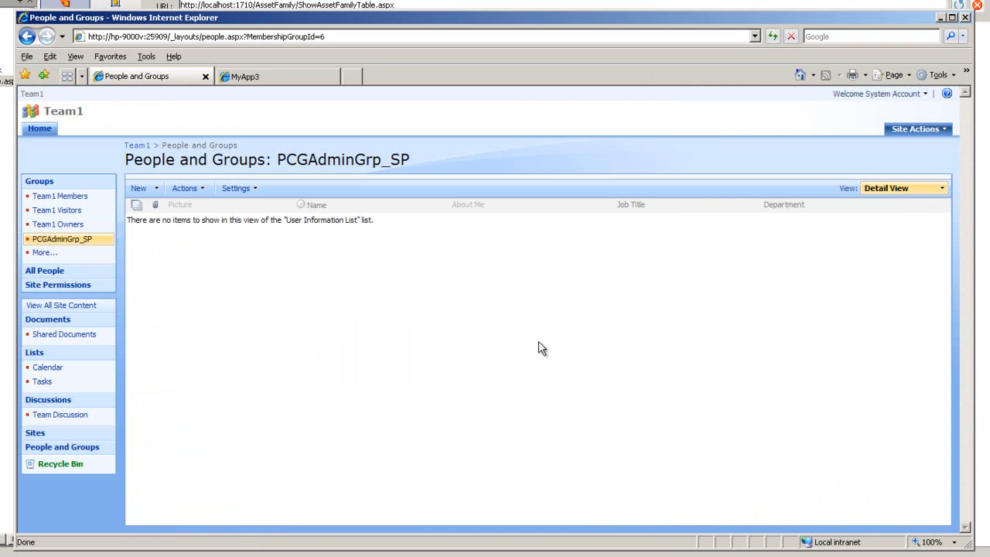
Start another new group and name it PCGAddGrp_SP.
{"action": "left_click", "coordinate": [45, 253]}
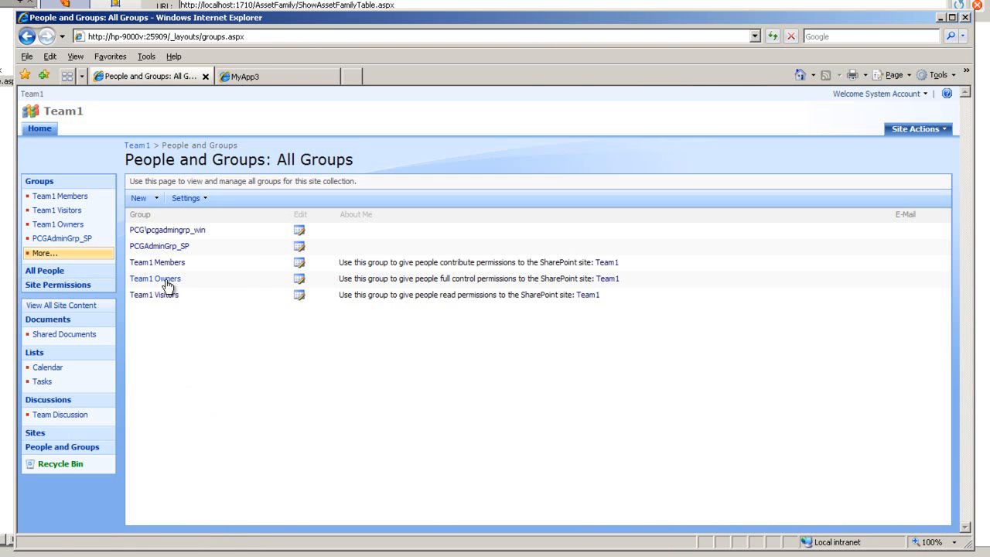
{"action": "left_click", "coordinate": [157, 199]}
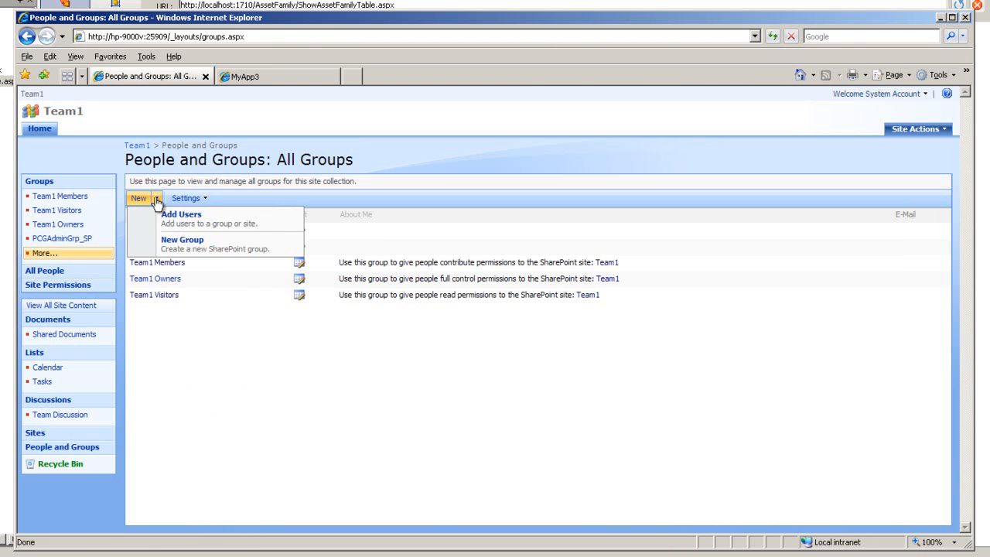
{"action": "left_click", "coordinate": [231, 252]}
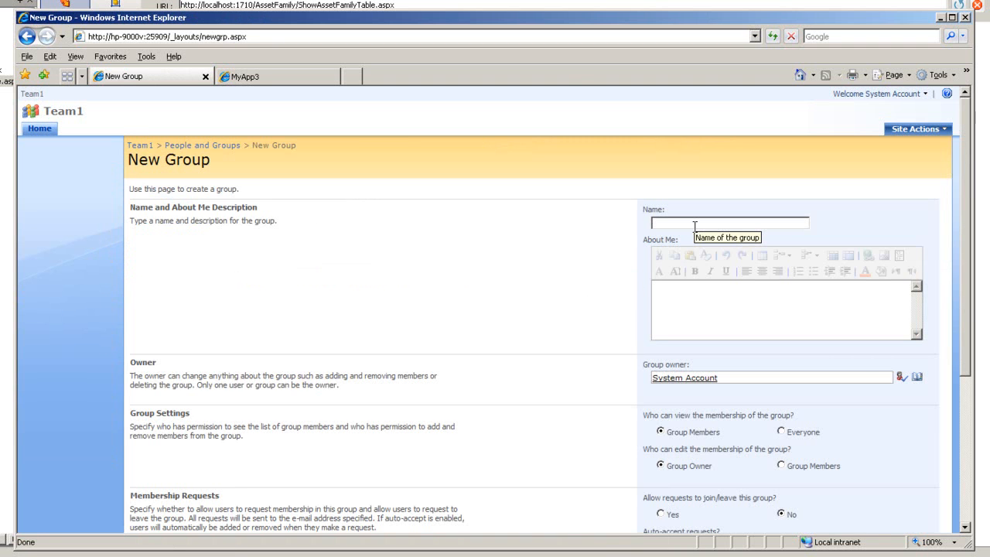
{"action": "type", "text": "PCGAddGroup"}
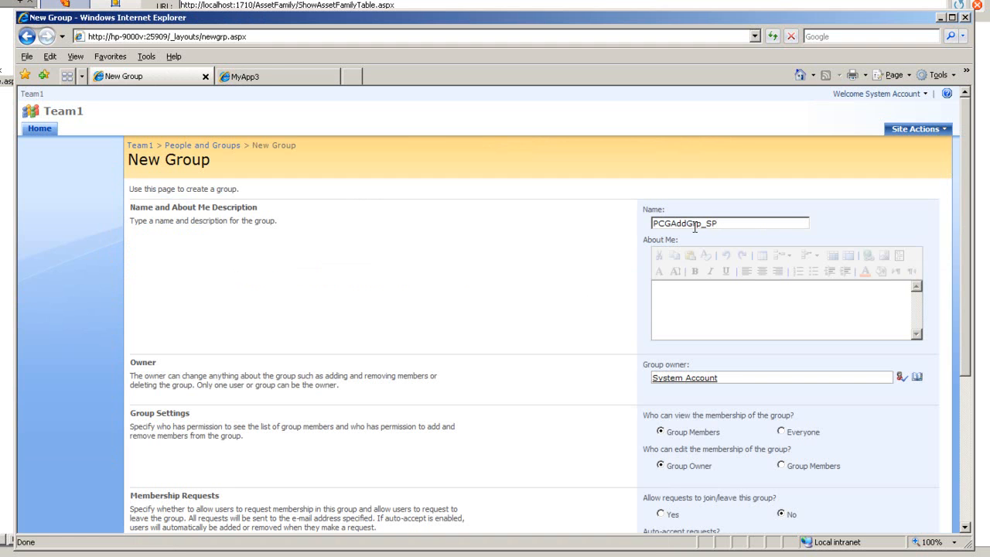
Grant it Full Control, Design, Contribute and Read permissions and create it.
{"action": "scroll", "coordinate": [551, 498], "scroll_direction": "down", "scroll_amount": 5}
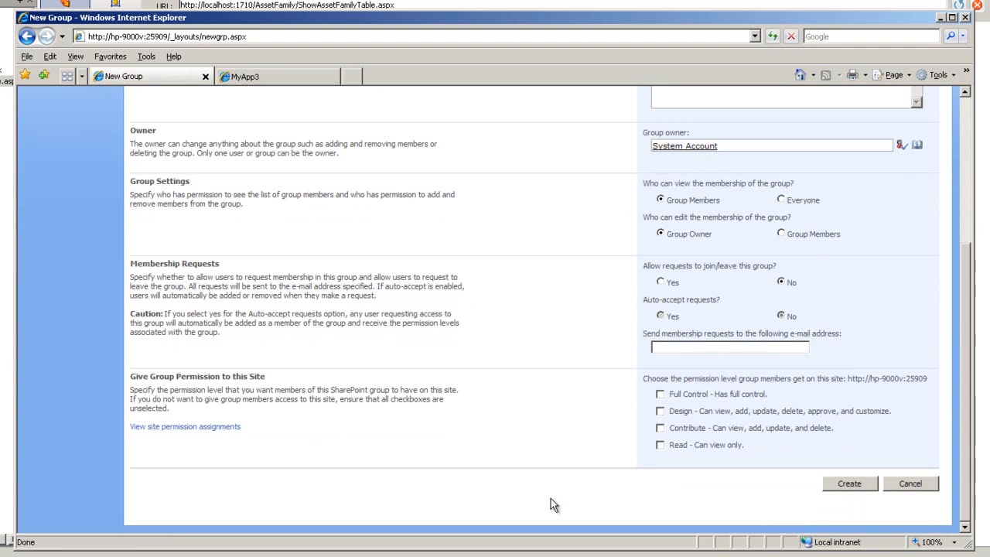
{"action": "left_click", "coordinate": [659, 394]}
{"action": "left_click", "coordinate": [659, 410]}
{"action": "left_click", "coordinate": [660, 428]}
{"action": "left_click", "coordinate": [660, 445]}
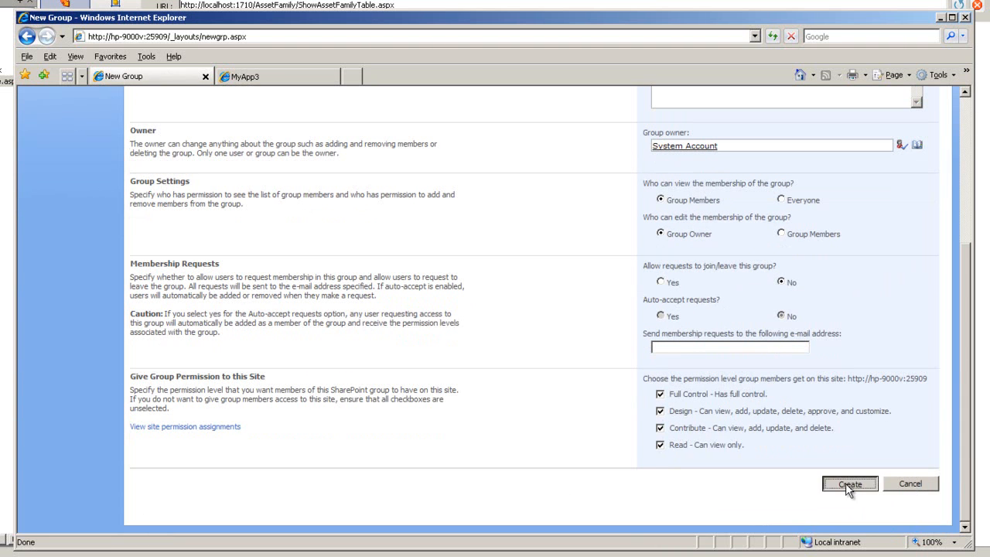
{"action": "left_click", "coordinate": [848, 485]}
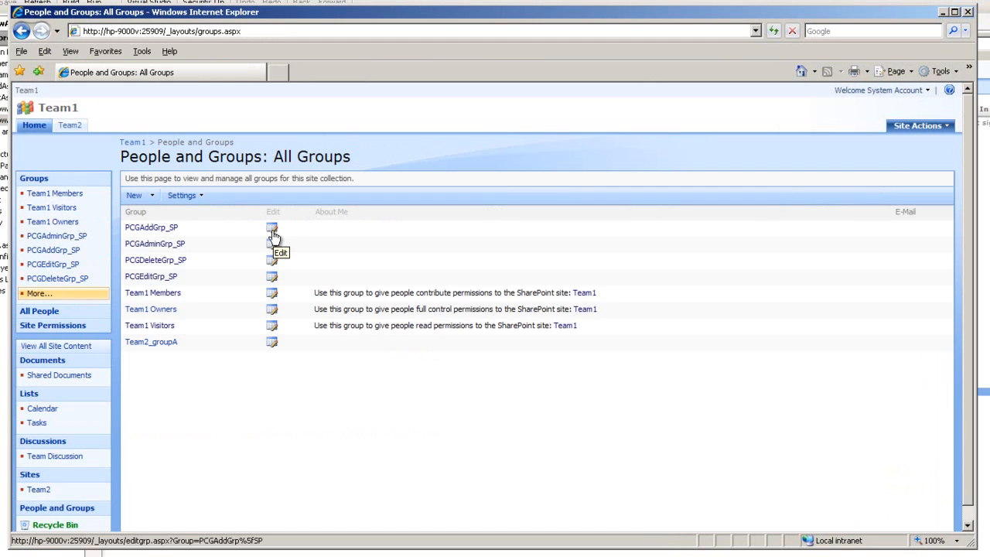
Add user PCGAdd, resolved via Check Names, to the PCGAddGrp_SP group.
{"action": "left_click", "coordinate": [172, 228]}
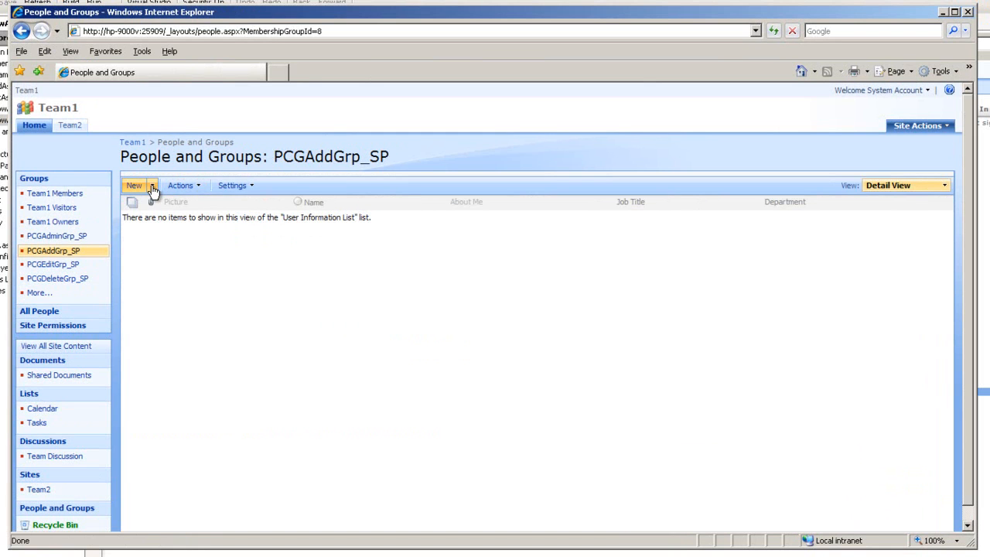
{"action": "left_click", "coordinate": [152, 187]}
{"action": "left_click", "coordinate": [185, 209]}
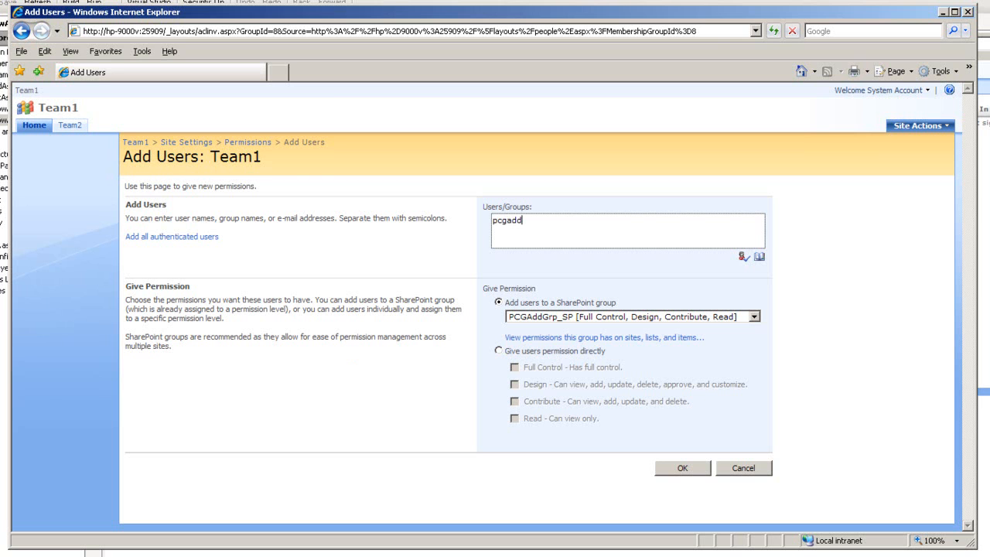
{"action": "left_click", "coordinate": [744, 257]}
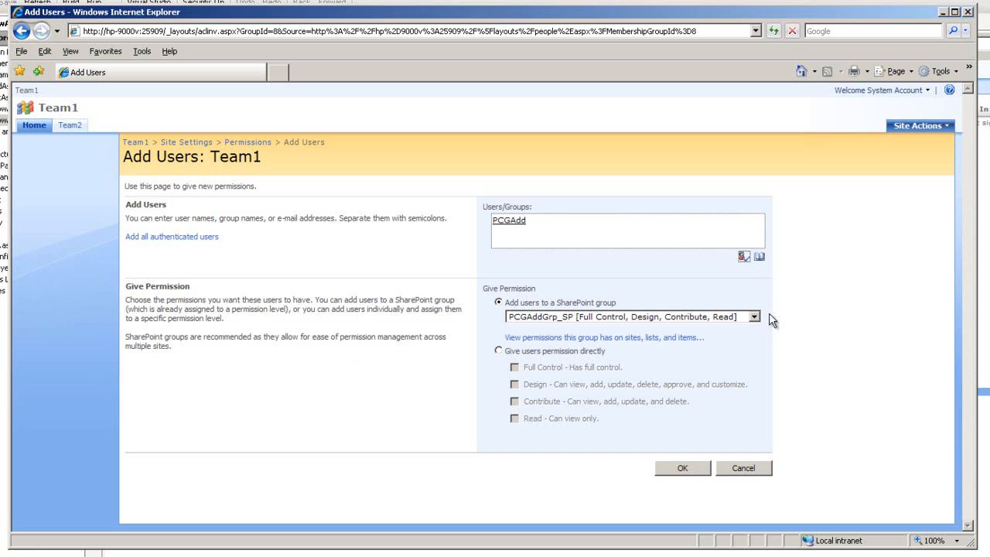
{"action": "left_click", "coordinate": [682, 469]}
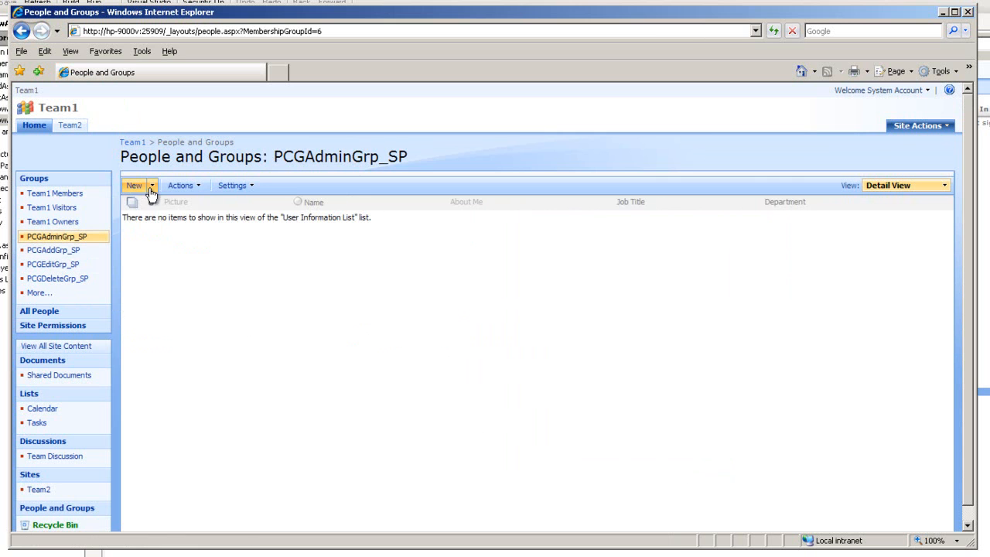
Add user PCGAdmin, resolved via Check Names, to the PCGAdminGrp_SP group.
{"action": "left_click", "coordinate": [147, 186]}
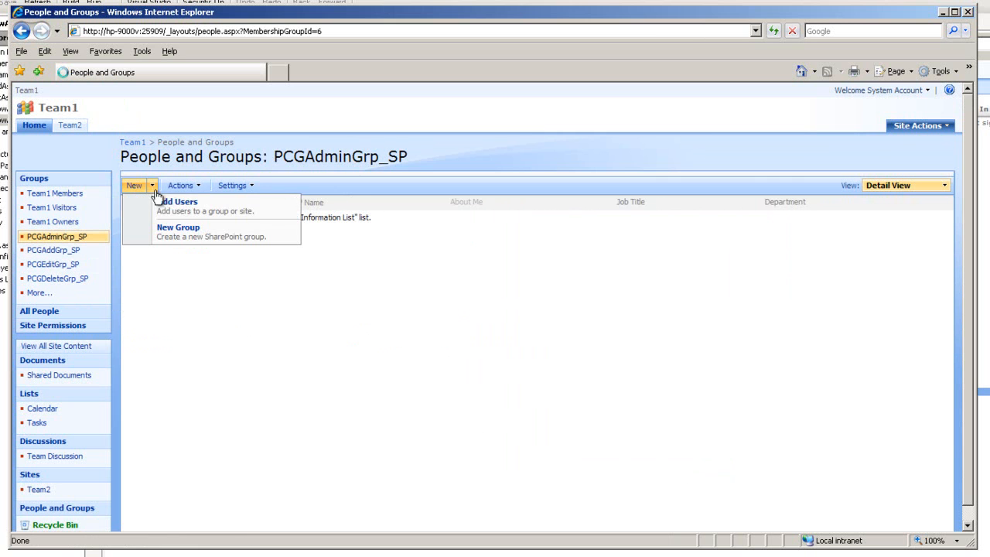
{"action": "left_click", "coordinate": [184, 212]}
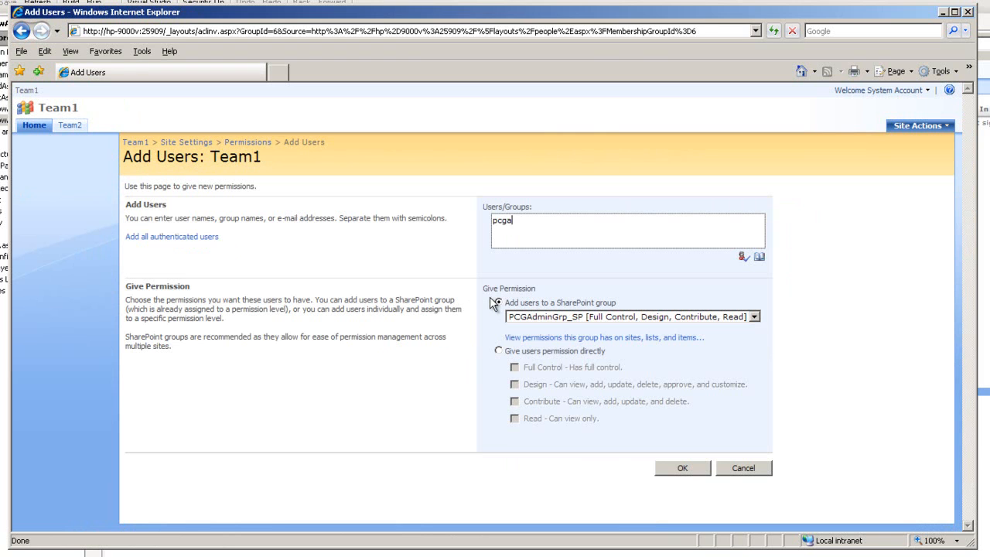
{"action": "left_click", "coordinate": [743, 256]}
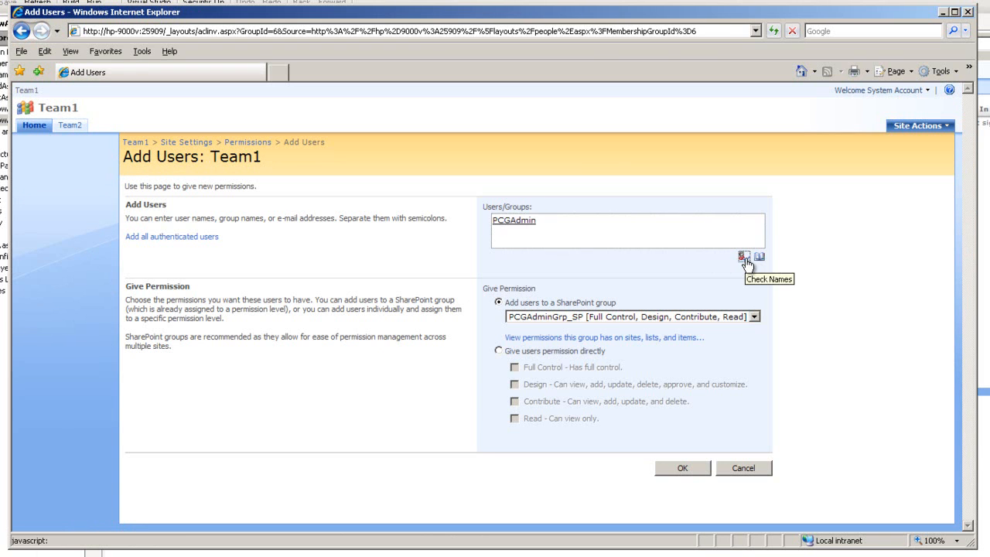
{"action": "left_click", "coordinate": [686, 468]}
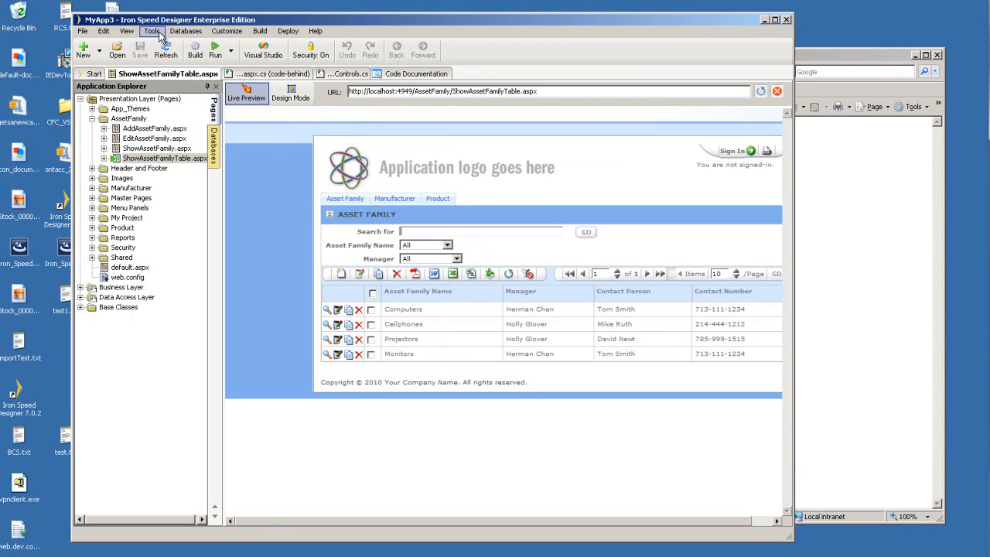
Launch the Application Security Wizard, inspect the role-to-page tree, then go back to Roles.
{"action": "left_click", "coordinate": [159, 34]}
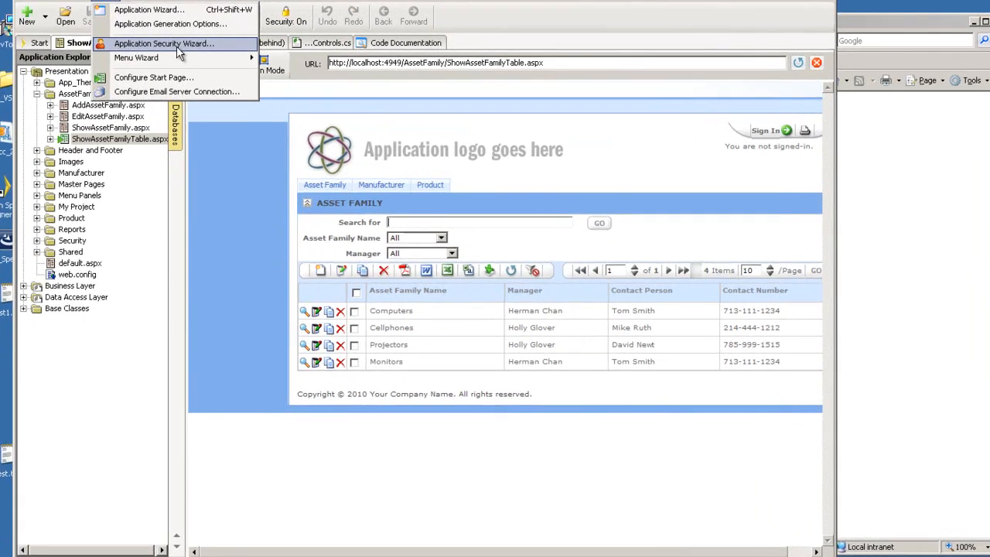
{"action": "left_click", "coordinate": [177, 47]}
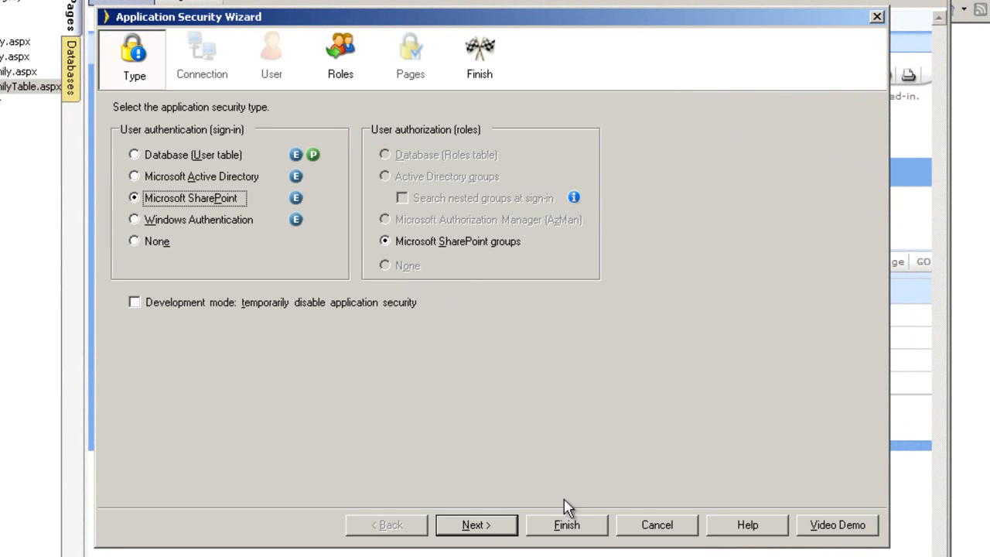
{"action": "left_click", "coordinate": [508, 532]}
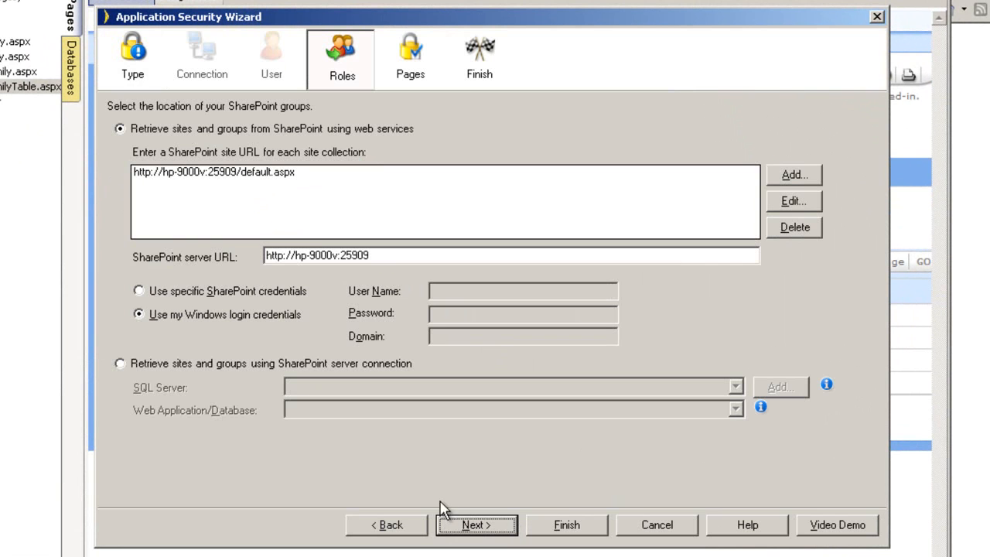
{"action": "left_click", "coordinate": [502, 530]}
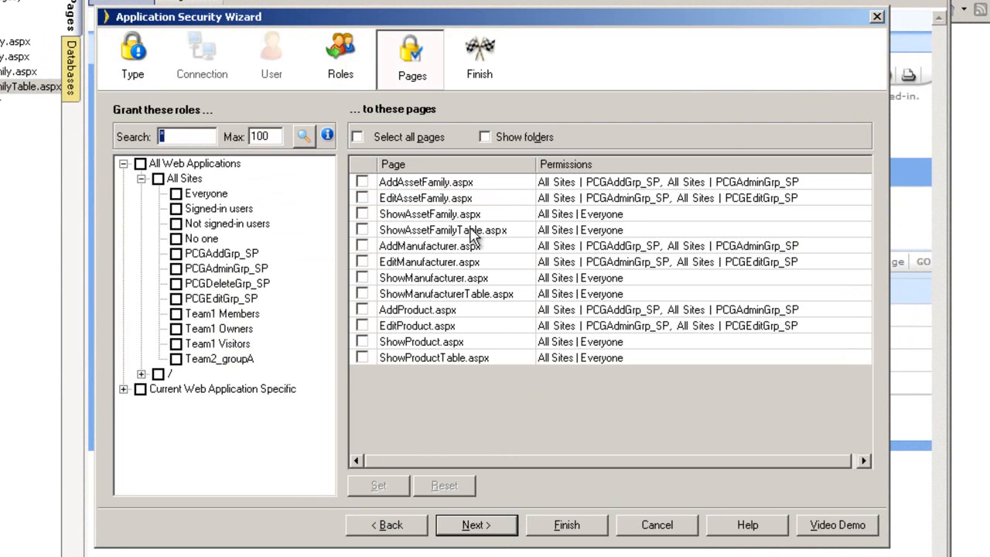
{"action": "left_click", "coordinate": [141, 374]}
{"action": "left_click_drag", "start_coordinate": [331, 335], "coordinate": [338, 265]}
{"action": "left_click", "coordinate": [123, 481]}
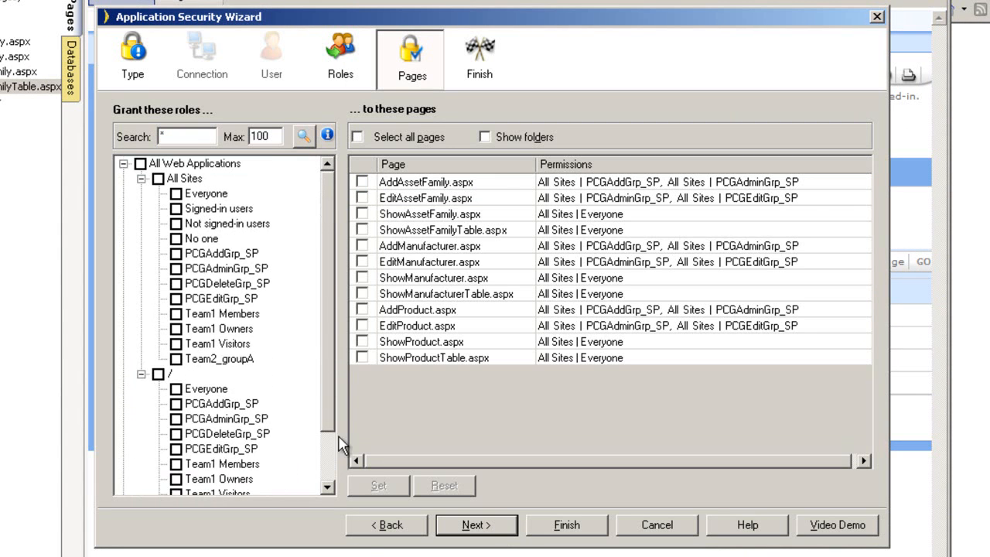
{"action": "left_click", "coordinate": [377, 528]}
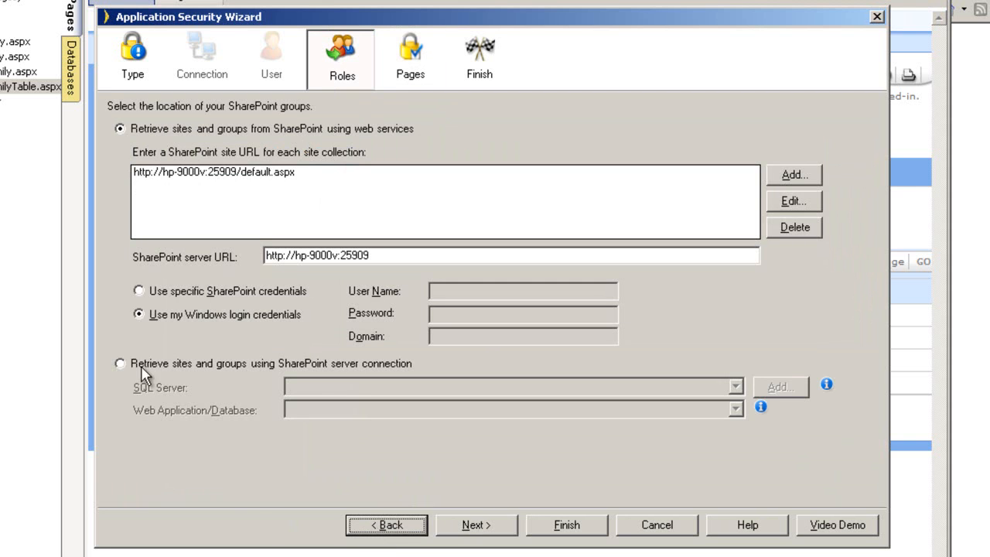
Retrieve groups via a SharePoint server connection and locate the HP-9000V\SQL2005 database server.
{"action": "left_click", "coordinate": [120, 363]}
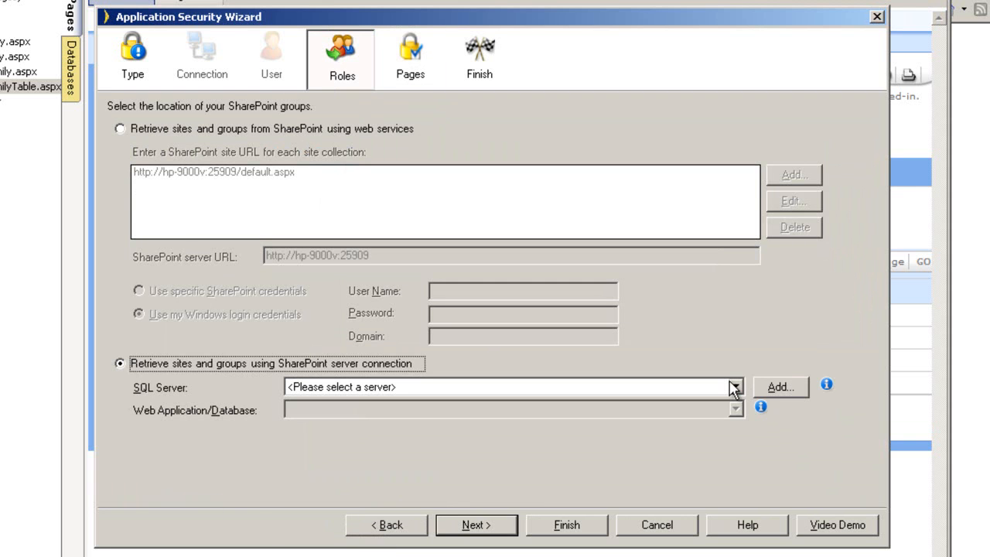
{"action": "left_click", "coordinate": [734, 387]}
{"action": "left_click", "coordinate": [780, 390]}
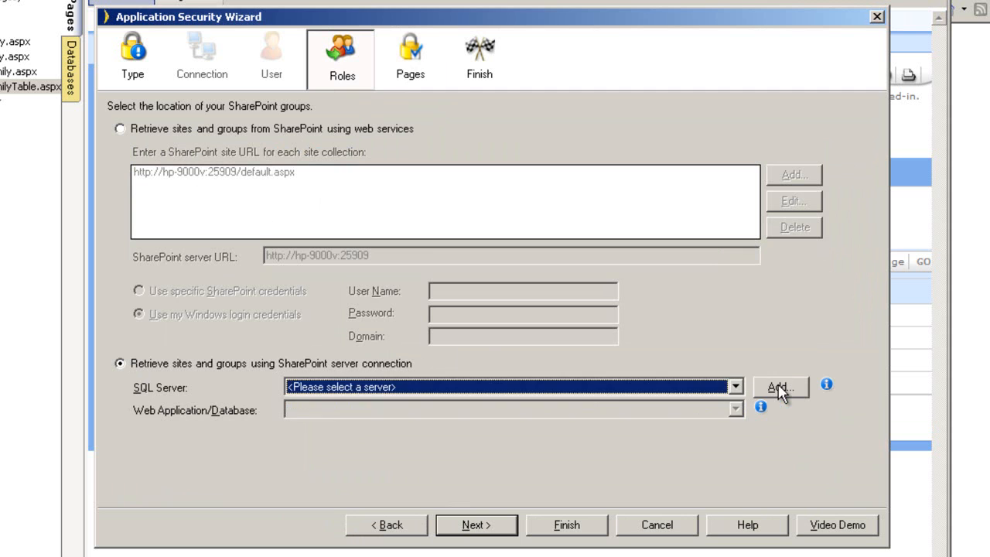
{"action": "left_click", "coordinate": [779, 391]}
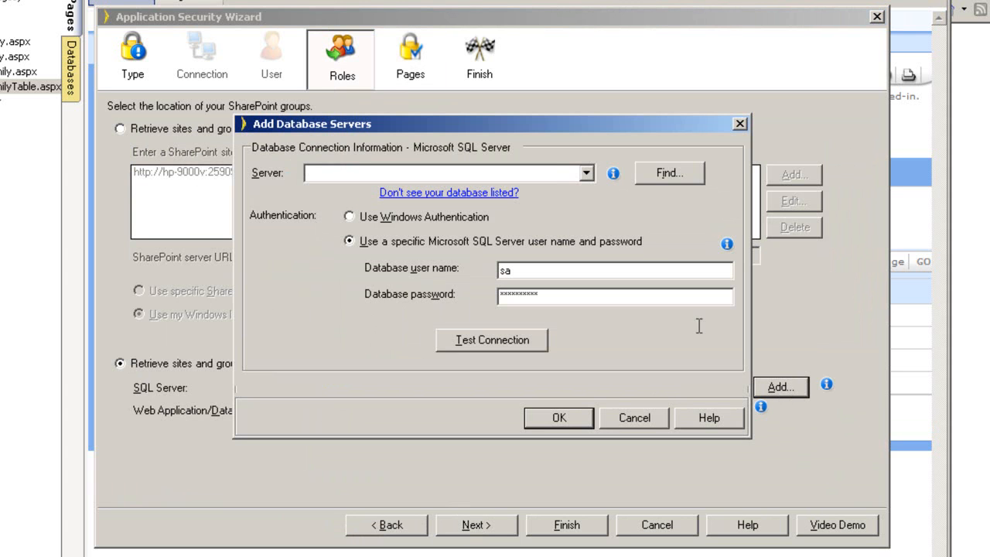
{"action": "left_click", "coordinate": [591, 176]}
{"action": "left_click", "coordinate": [590, 175]}
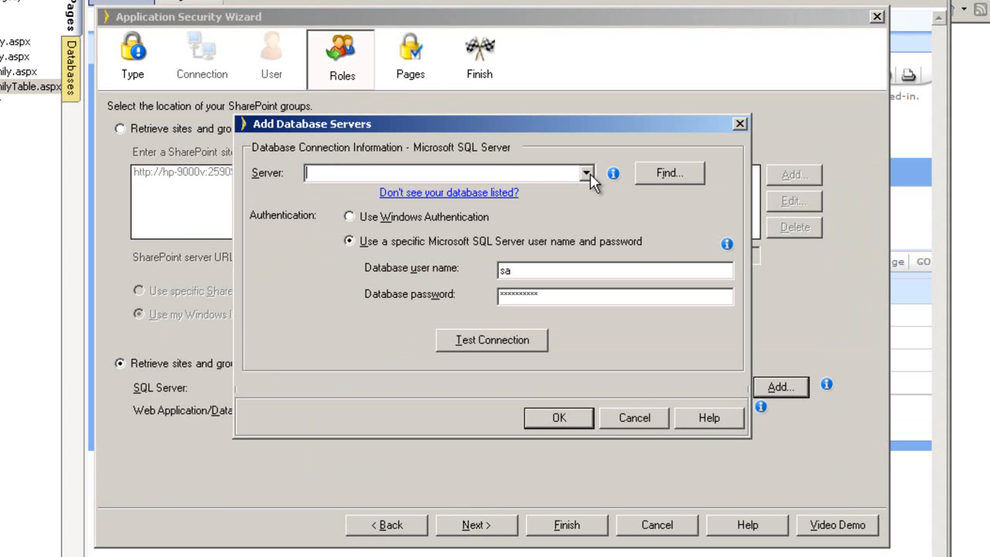
{"action": "left_click", "coordinate": [670, 175]}
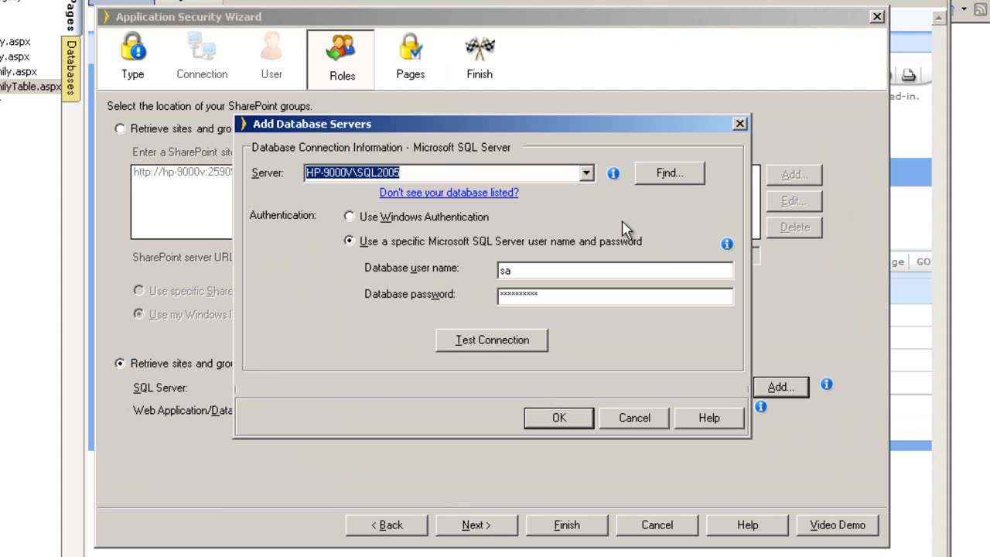
Enter the database password, test the connection successfully, and save the server connection.
{"action": "left_click", "coordinate": [558, 294]}
{"action": "double_click", "coordinate": [558, 294]}
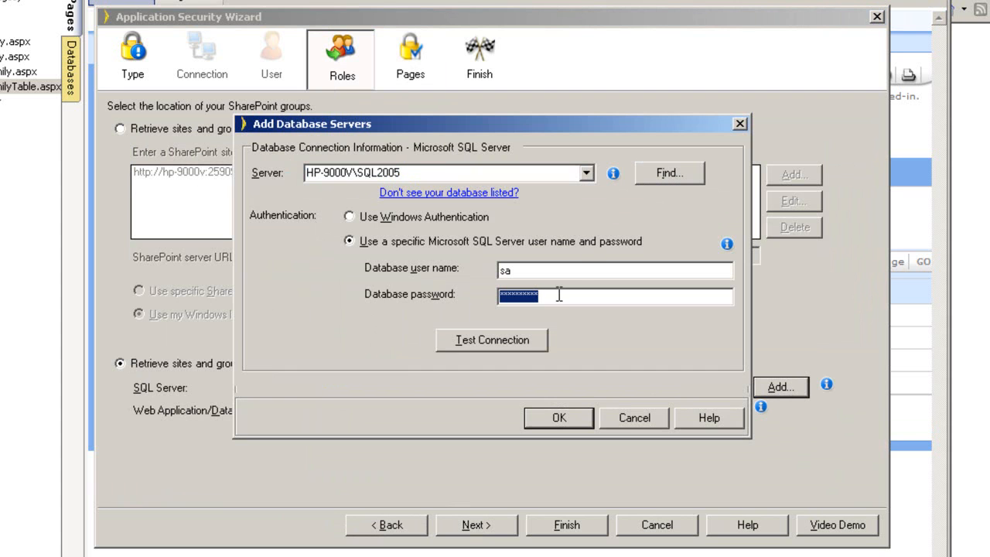
{"action": "type", "text": "*"}
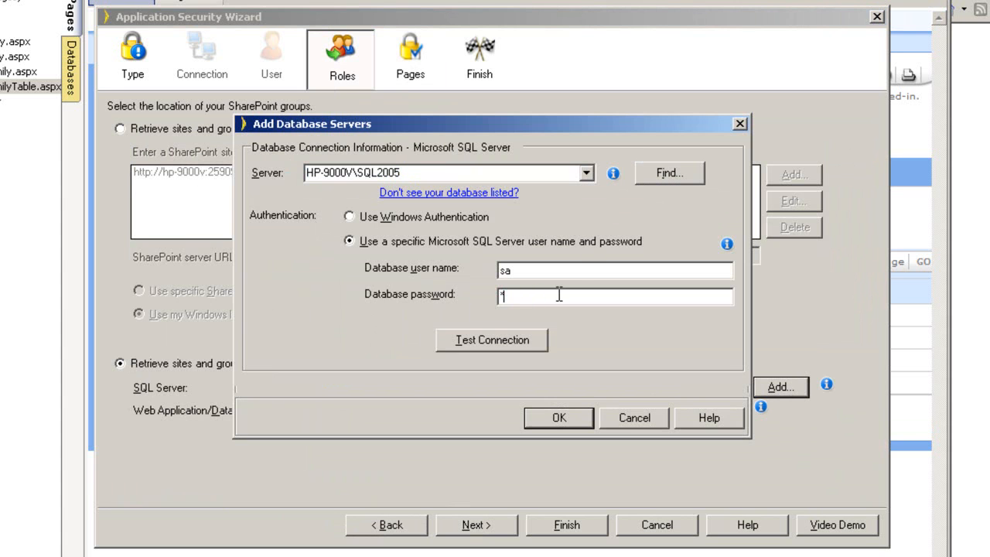
{"action": "left_click", "coordinate": [459, 336]}
{"action": "left_click", "coordinate": [477, 332]}
{"action": "left_click", "coordinate": [556, 417]}
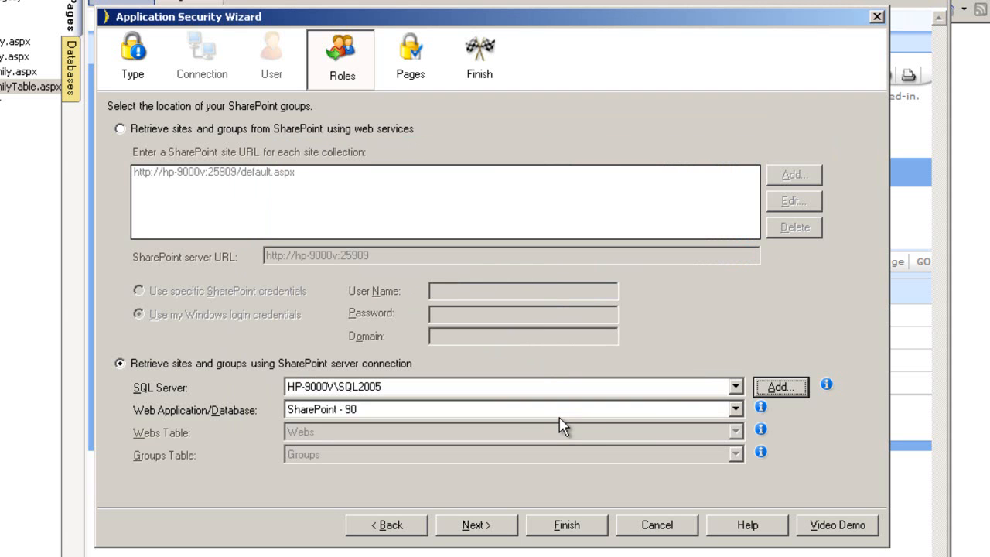
Select the SharePoint - 25909 web application and continue to the Pages step.
{"action": "left_click", "coordinate": [736, 410]}
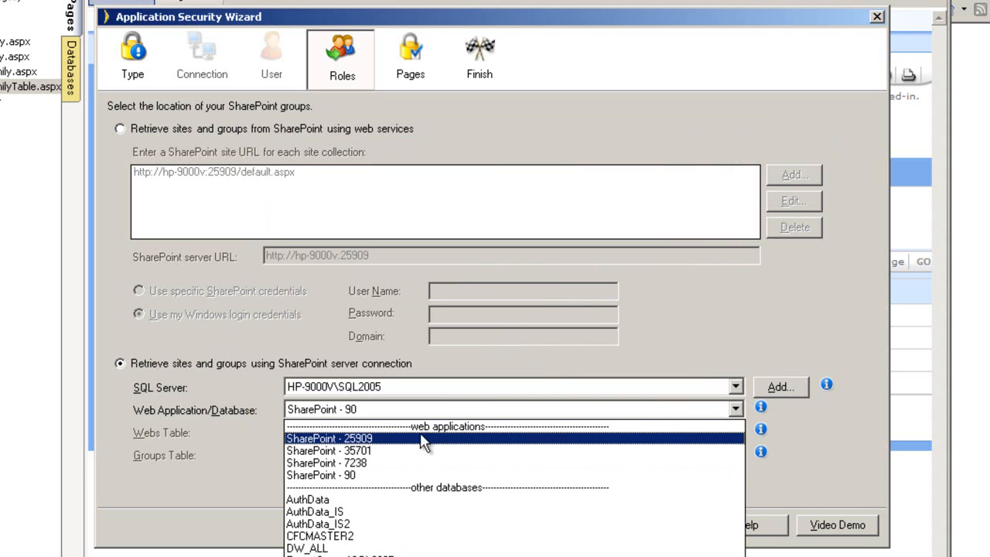
{"action": "left_click", "coordinate": [371, 438]}
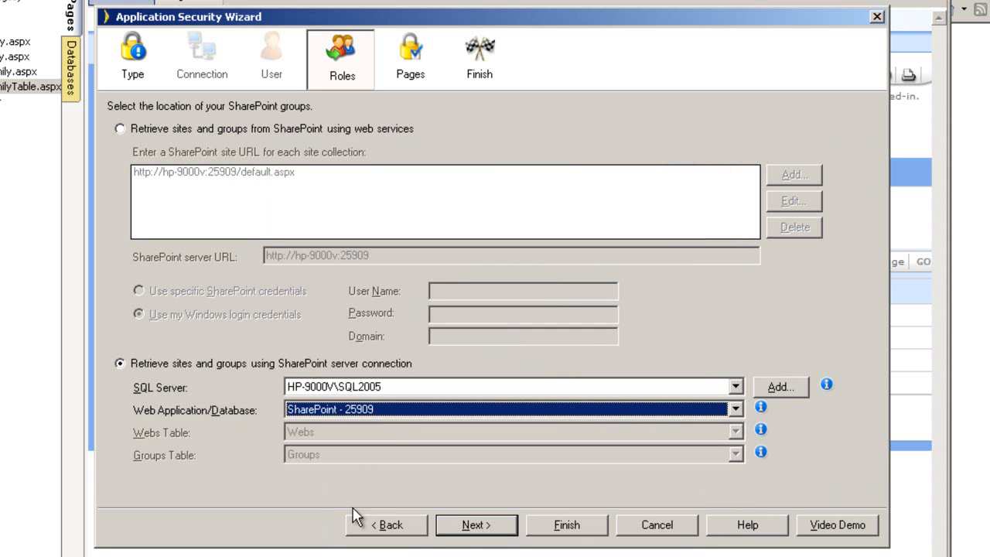
{"action": "left_click", "coordinate": [475, 526]}
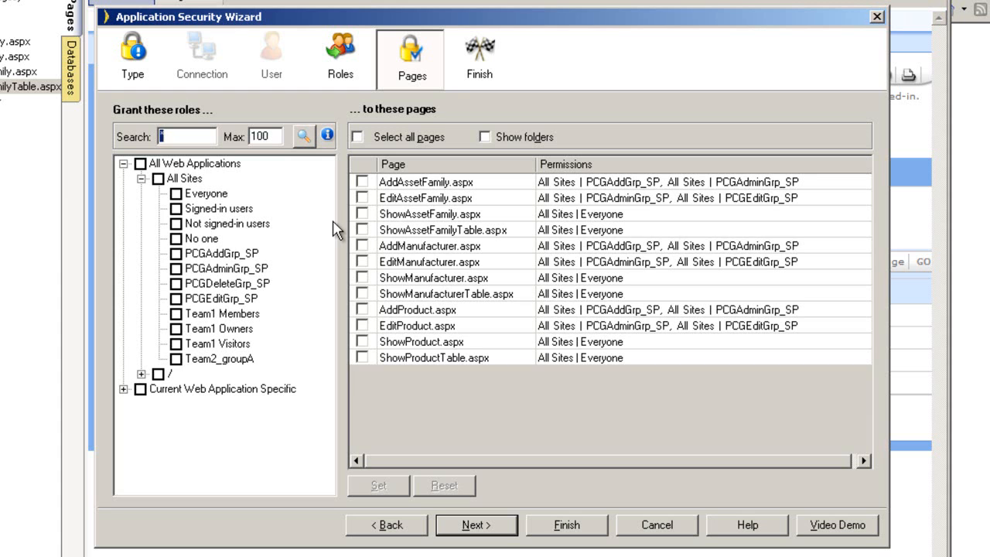
Grant the Everyone role access to all pages.
{"action": "left_click", "coordinate": [358, 138]}
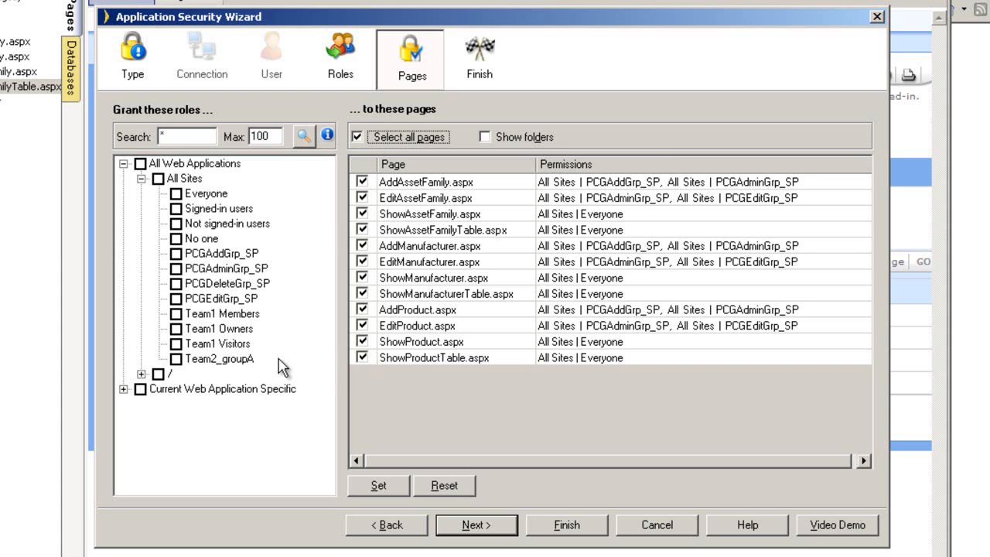
{"action": "left_click", "coordinate": [177, 194]}
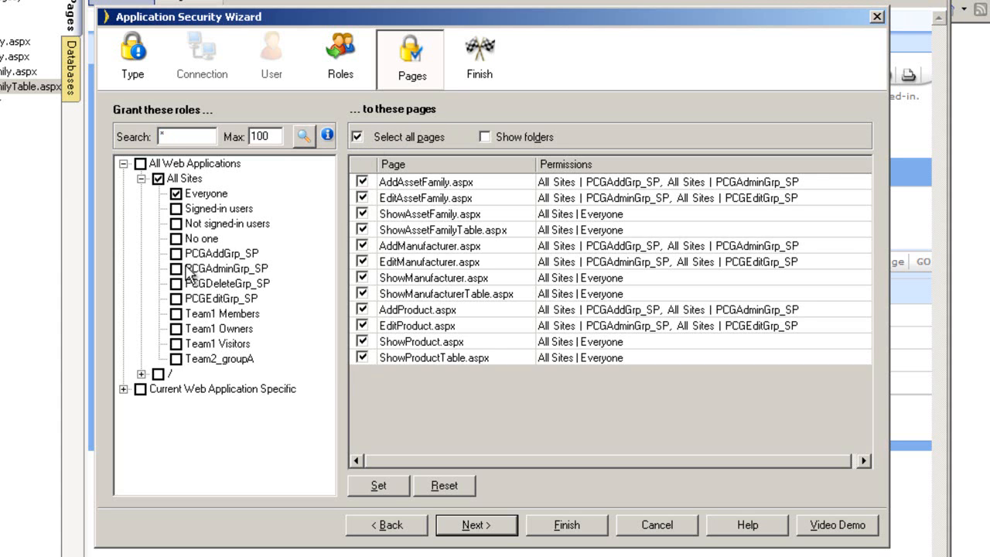
{"action": "left_click", "coordinate": [380, 485]}
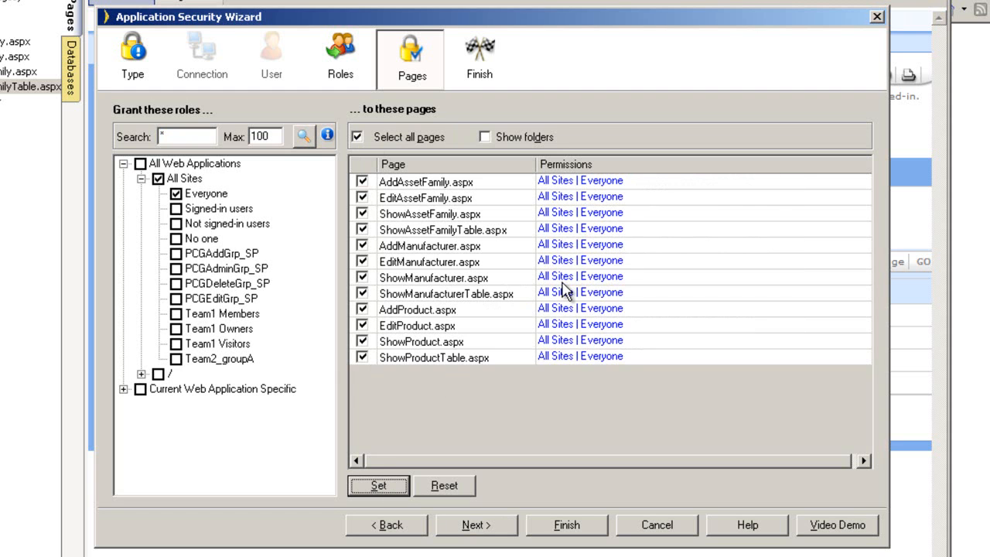
Restrict the AddAssetFamily, AddManufacturer and AddProduct pages to PCGAddGrp_SP, then proceed to Finish.
{"action": "left_click", "coordinate": [358, 138]}
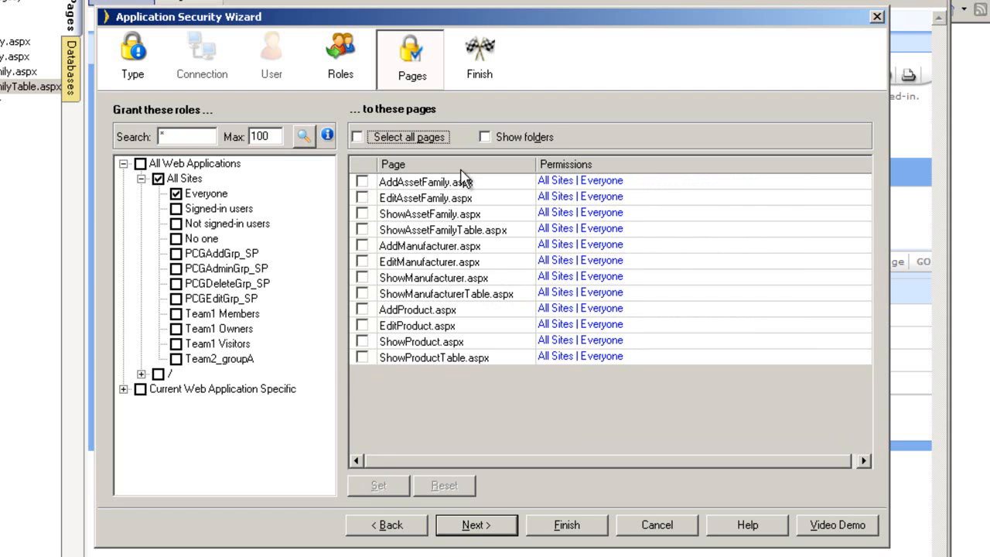
{"action": "left_click", "coordinate": [461, 169]}
{"action": "left_click", "coordinate": [361, 214]}
{"action": "left_click", "coordinate": [363, 198]}
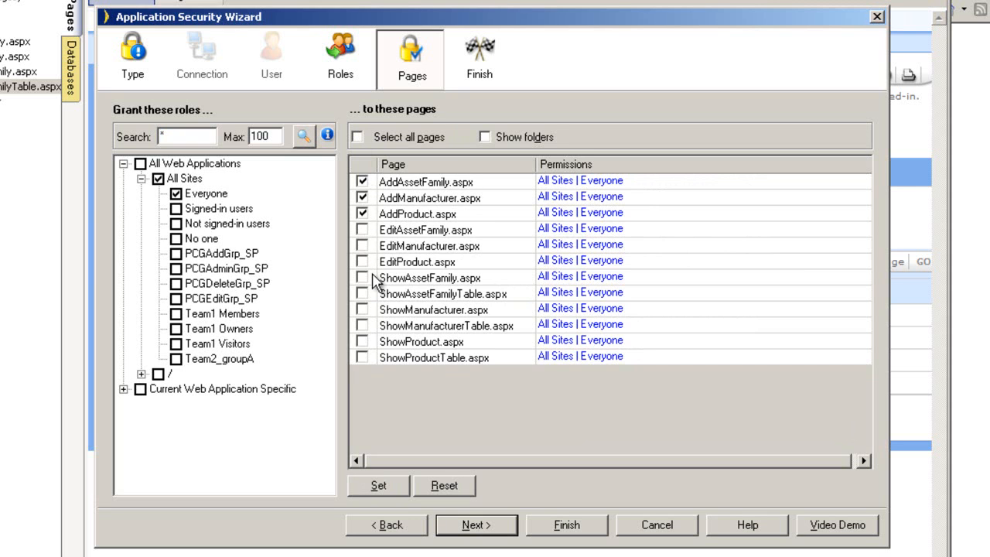
{"action": "left_click", "coordinate": [177, 194]}
{"action": "left_click", "coordinate": [177, 254]}
{"action": "left_click", "coordinate": [378, 486]}
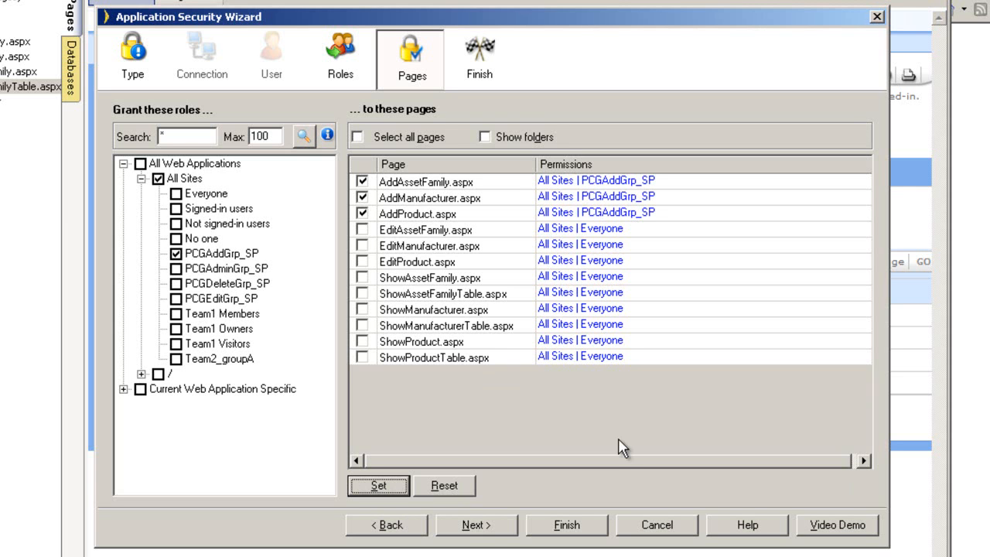
{"action": "left_click", "coordinate": [490, 525]}
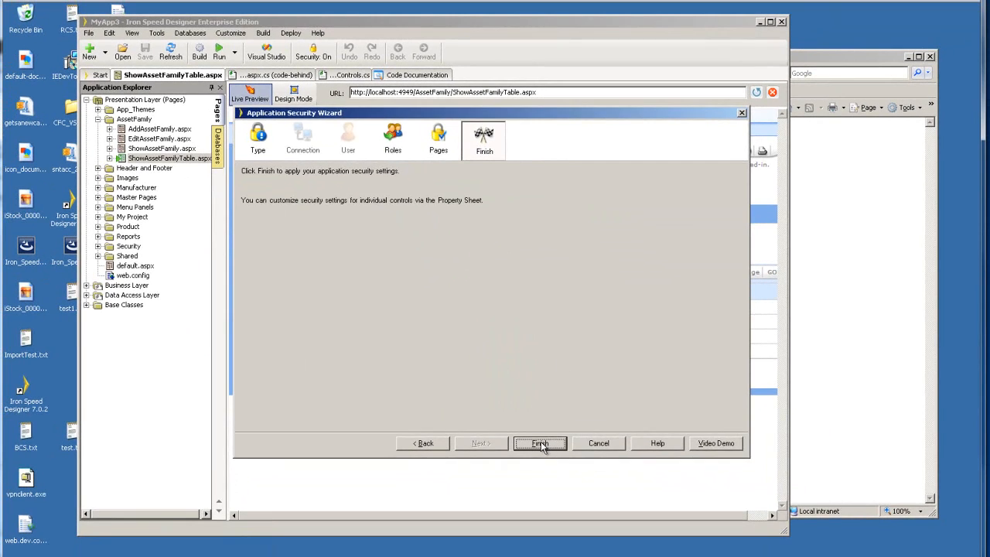
Finish the security wizard to apply the settings and regenerate MyApp3.
{"action": "left_click", "coordinate": [540, 444]}
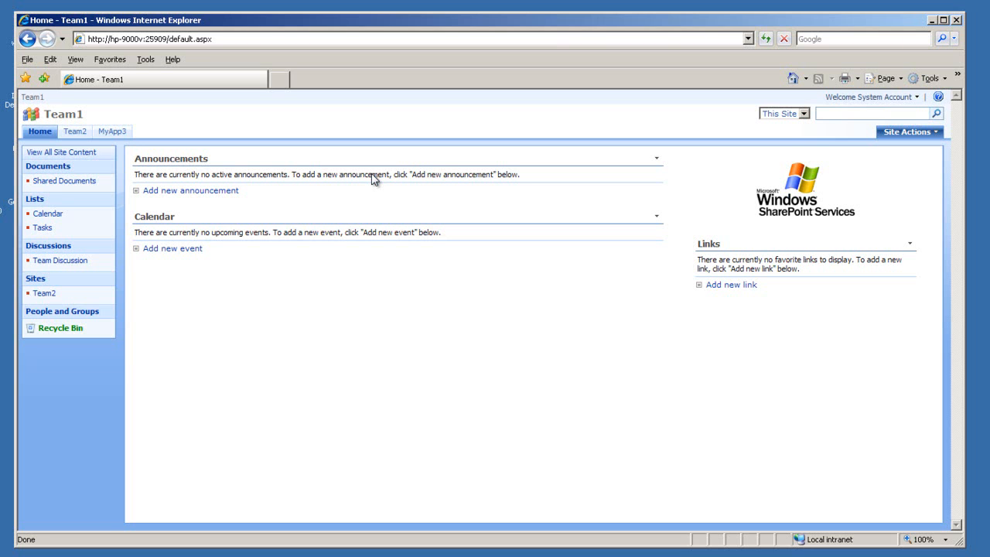
Open the MyApp3 tab and sign in as the admin test account with its password.
{"action": "left_click", "coordinate": [114, 133]}
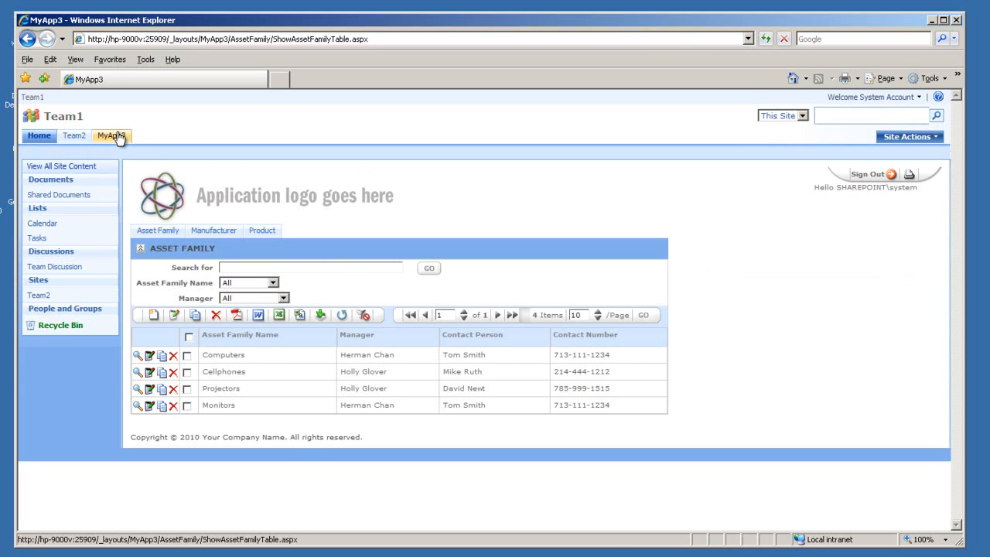
{"action": "left_click", "coordinate": [917, 97]}
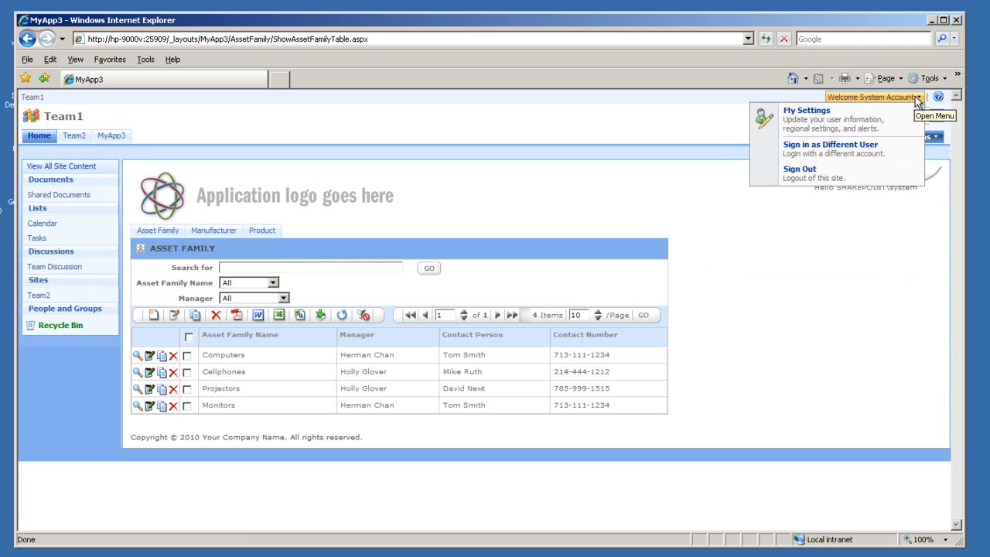
{"action": "left_click", "coordinate": [864, 161]}
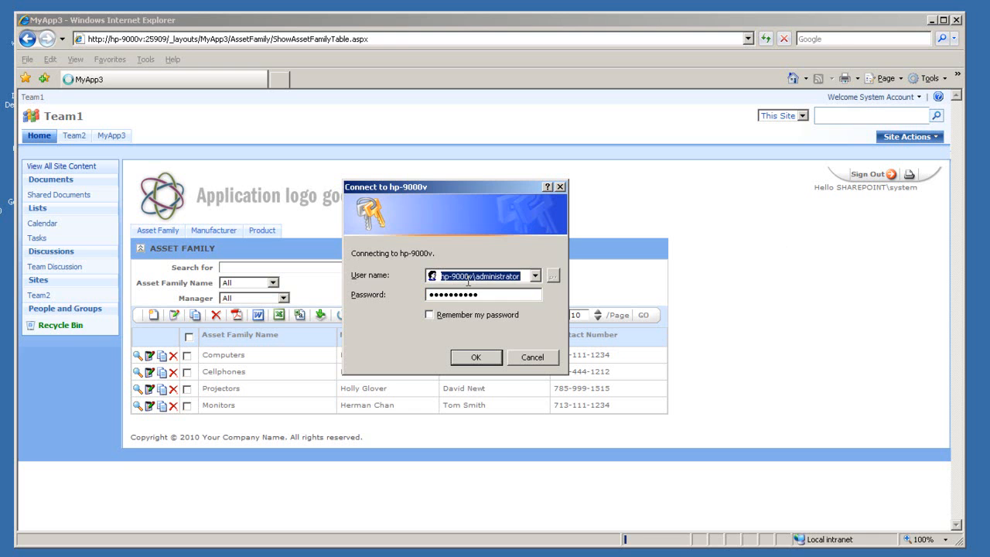
{"action": "type", "text": "pcg"}
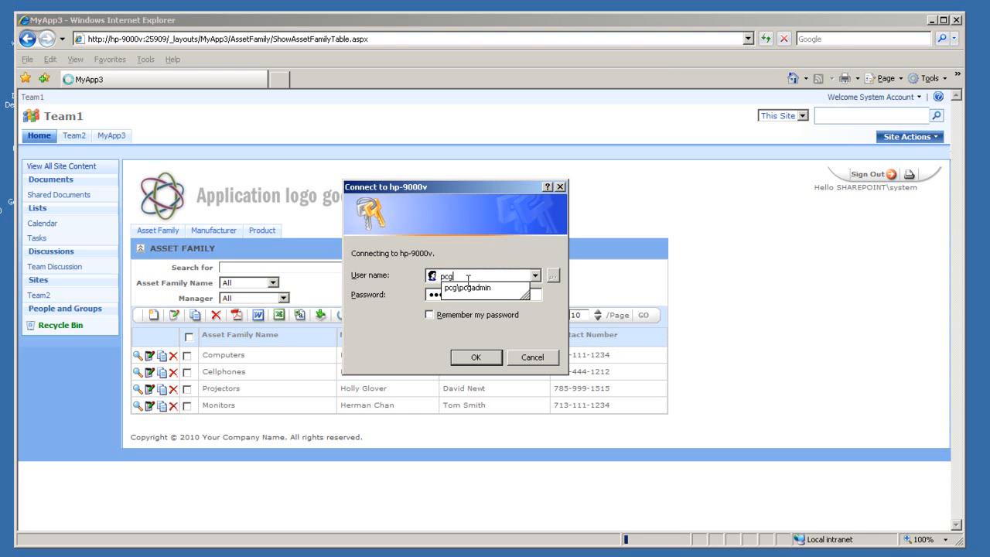
{"action": "type", "text": "admin"}
{"action": "key", "text": "Tab"}
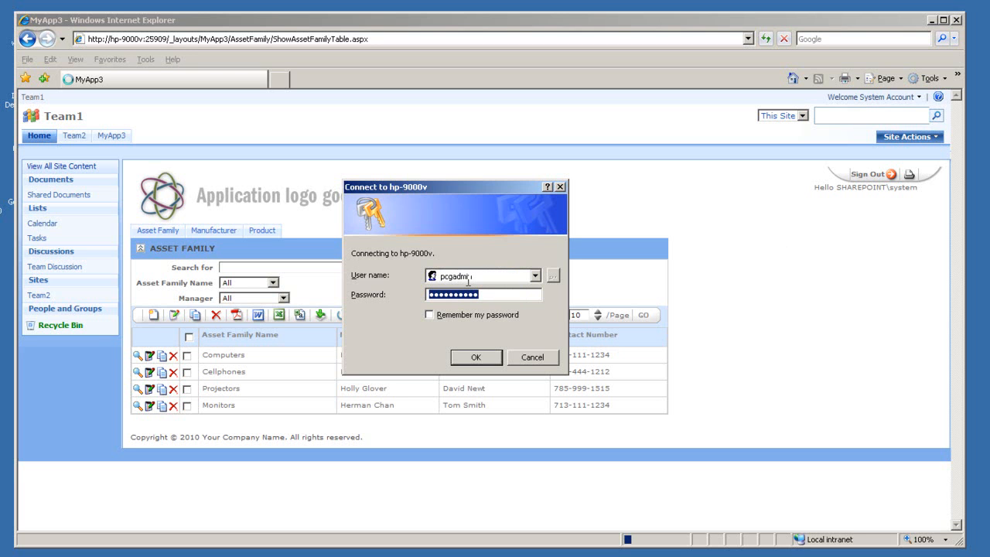
{"action": "type", "text": "*********"}
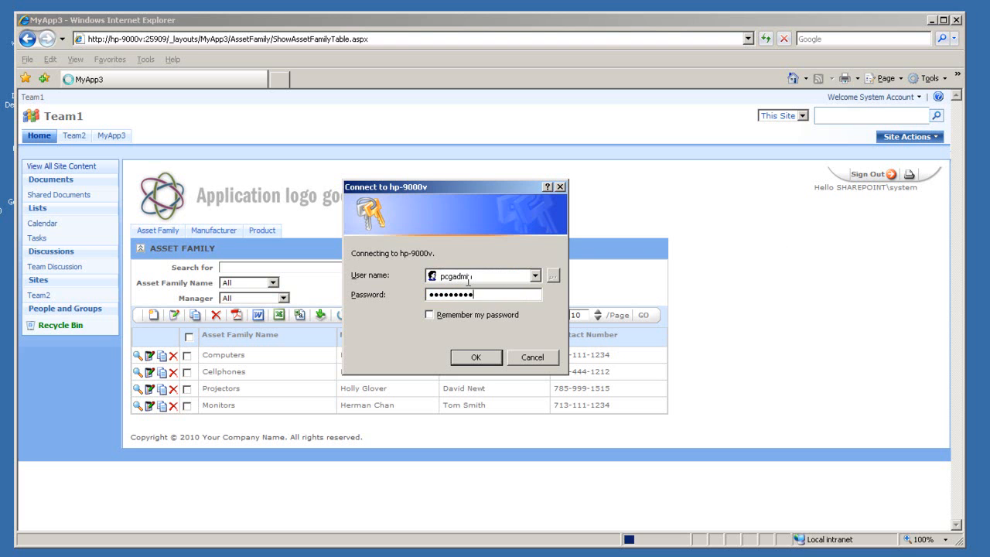
{"action": "left_click", "coordinate": [476, 357]}
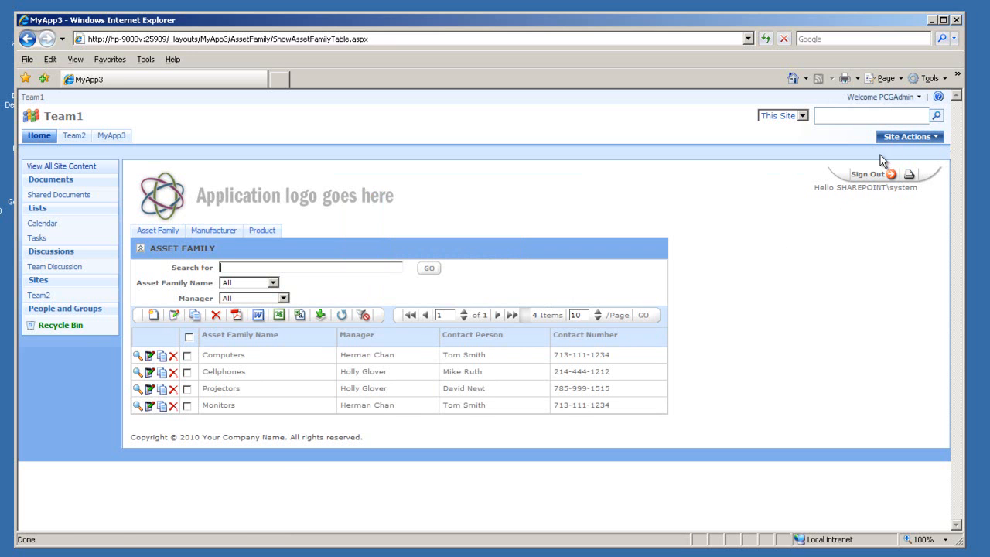
Sign out of MyApp3 and reload it so the greeting shows the admin user.
{"action": "left_click", "coordinate": [876, 178]}
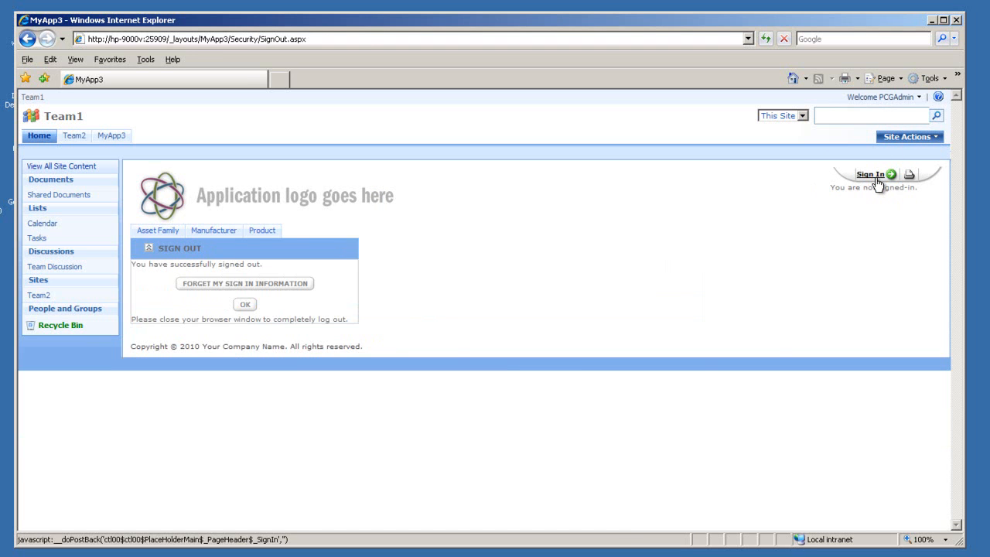
{"action": "left_click", "coordinate": [246, 305]}
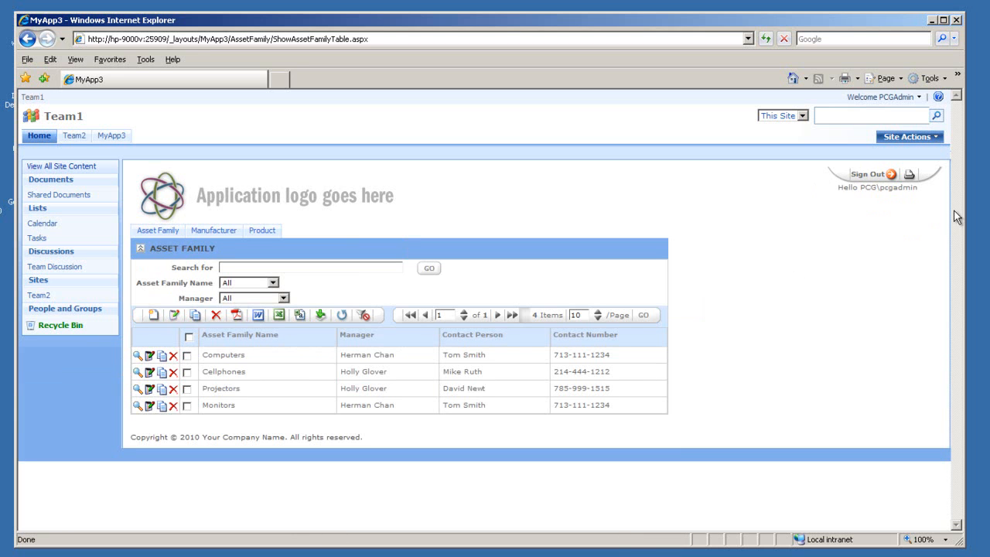
{"action": "left_click_drag", "start_coordinate": [919, 188], "coordinate": [838, 190]}
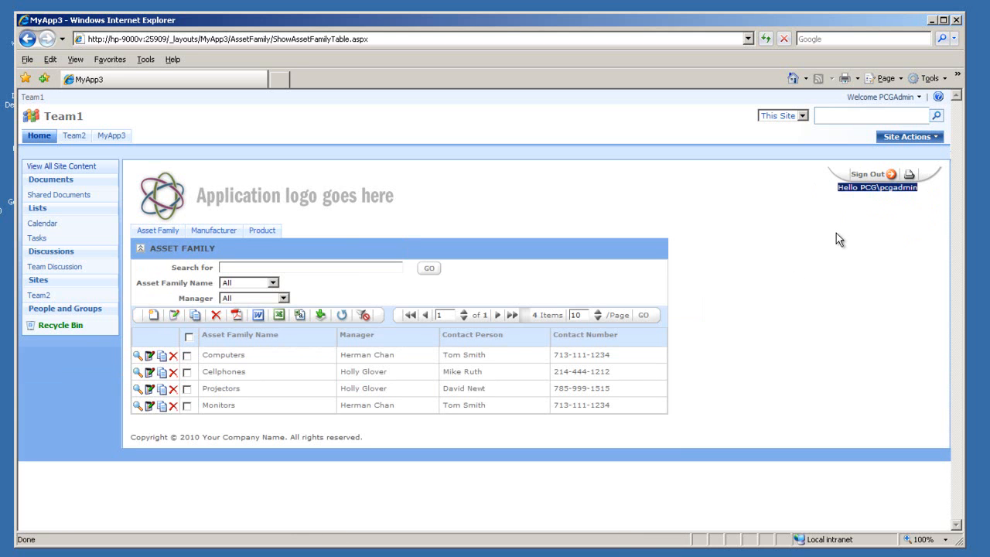
{"action": "left_click", "coordinate": [621, 185]}
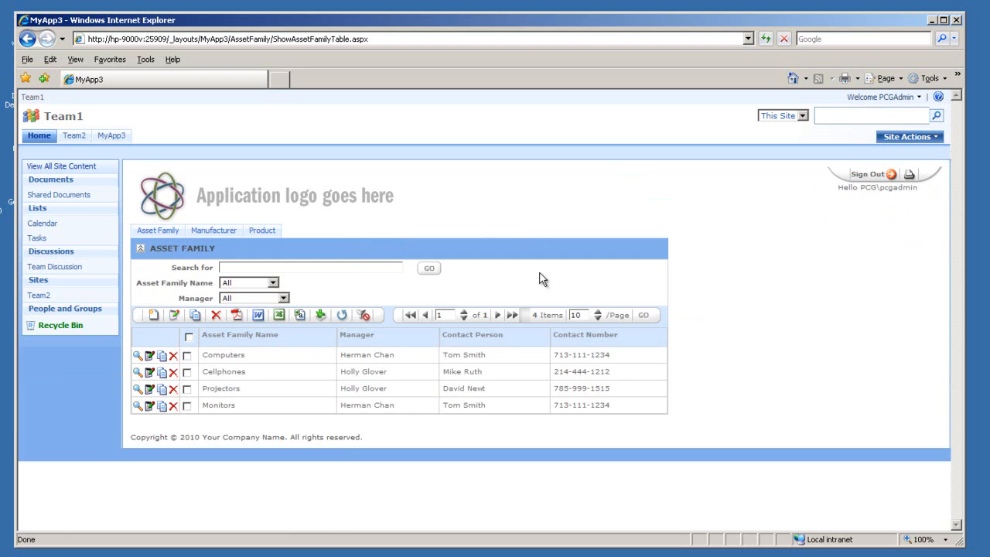
Confirm adding an asset family is Forbidden, open Computers for editing, then return to the list.
{"action": "left_click", "coordinate": [158, 317]}
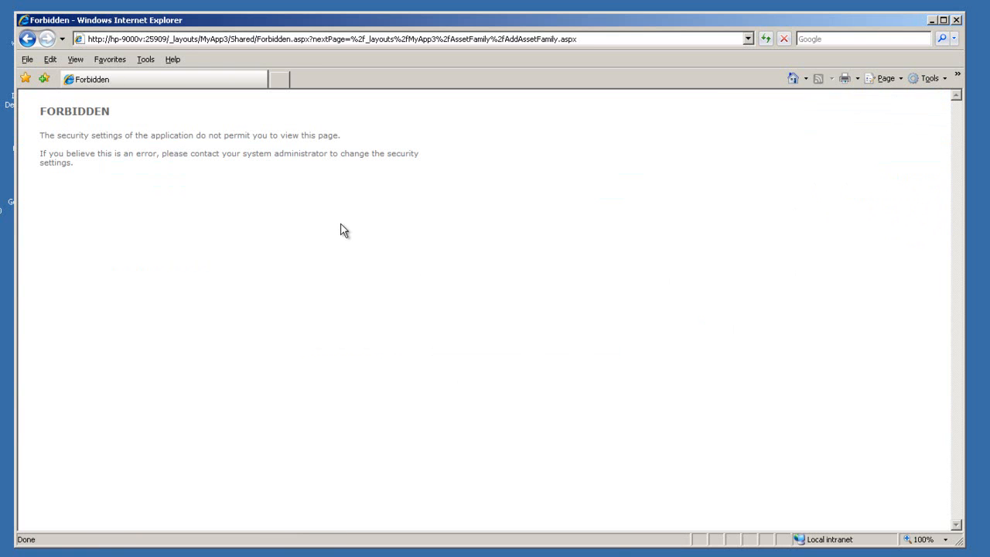
{"action": "left_click", "coordinate": [29, 42]}
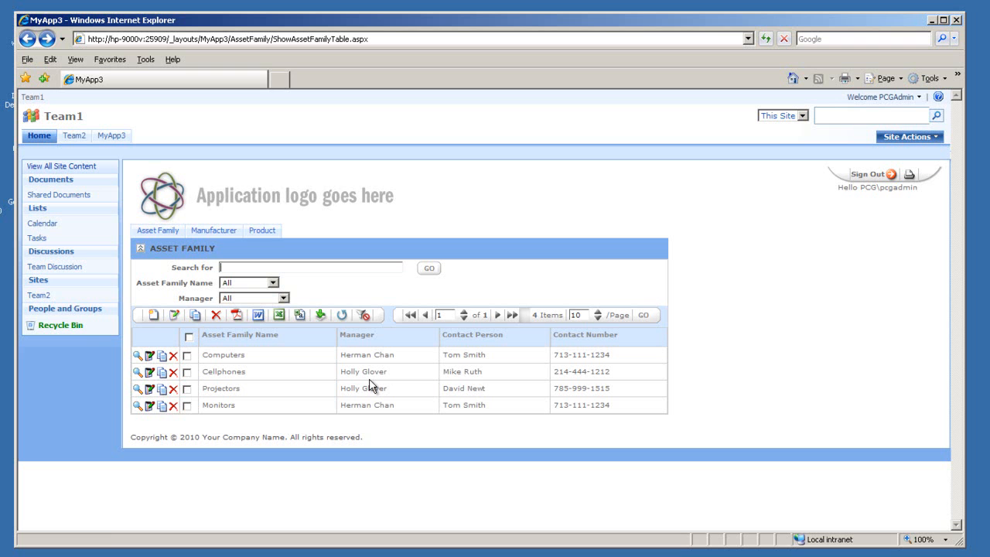
{"action": "left_click", "coordinate": [149, 355]}
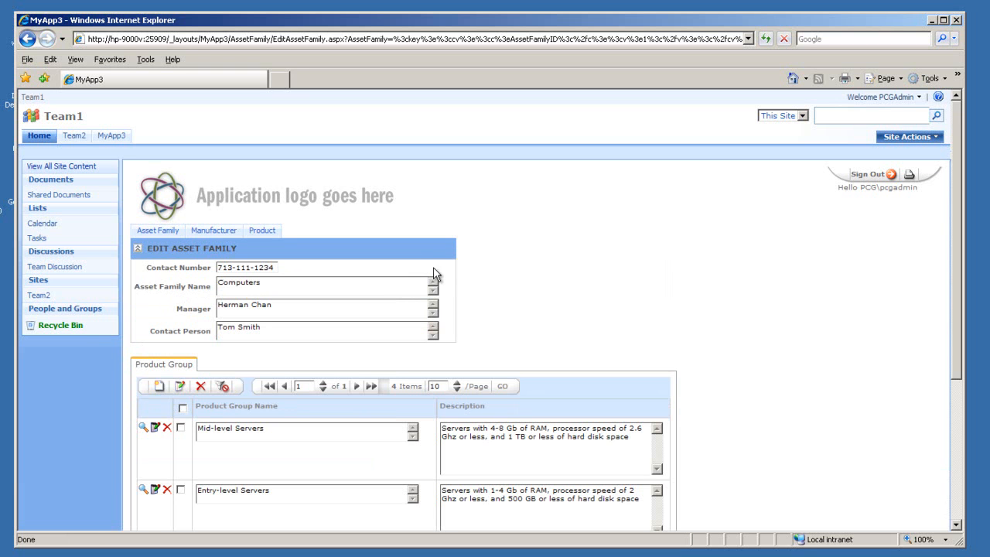
{"action": "mouse_move", "coordinate": [157, 230]}
{"action": "left_click", "coordinate": [168, 248]}
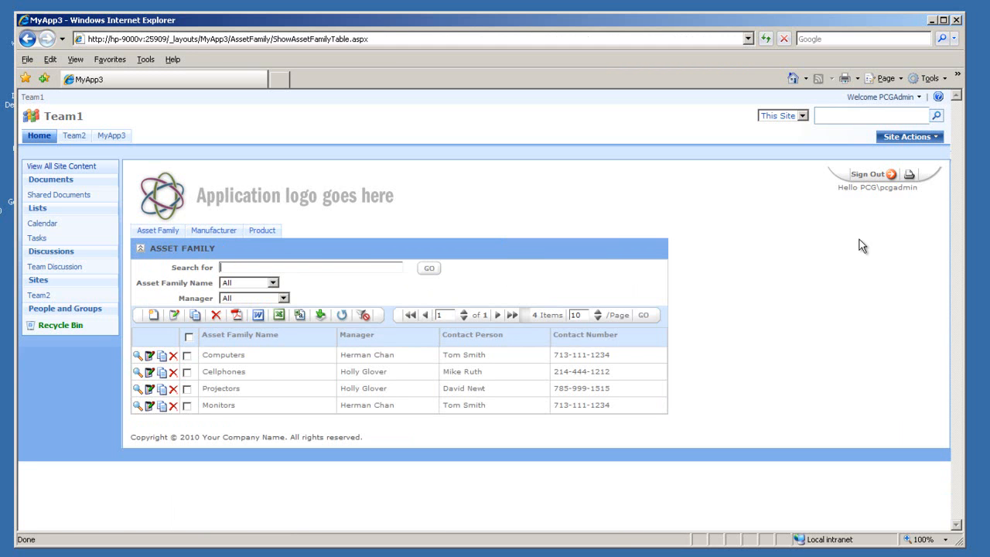
Sign in to SharePoint as the add-group test user with its password.
{"action": "left_click", "coordinate": [914, 101]}
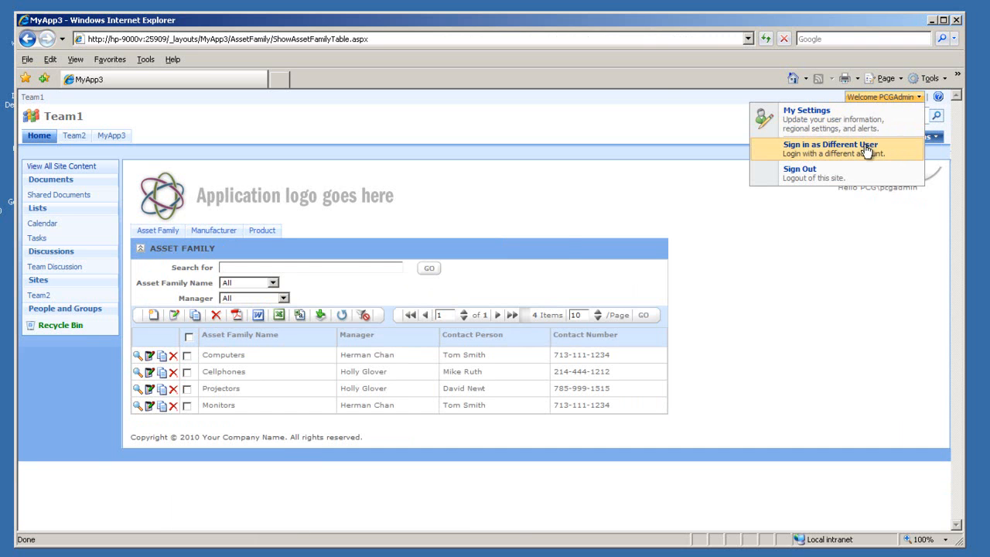
{"action": "left_click", "coordinate": [870, 149]}
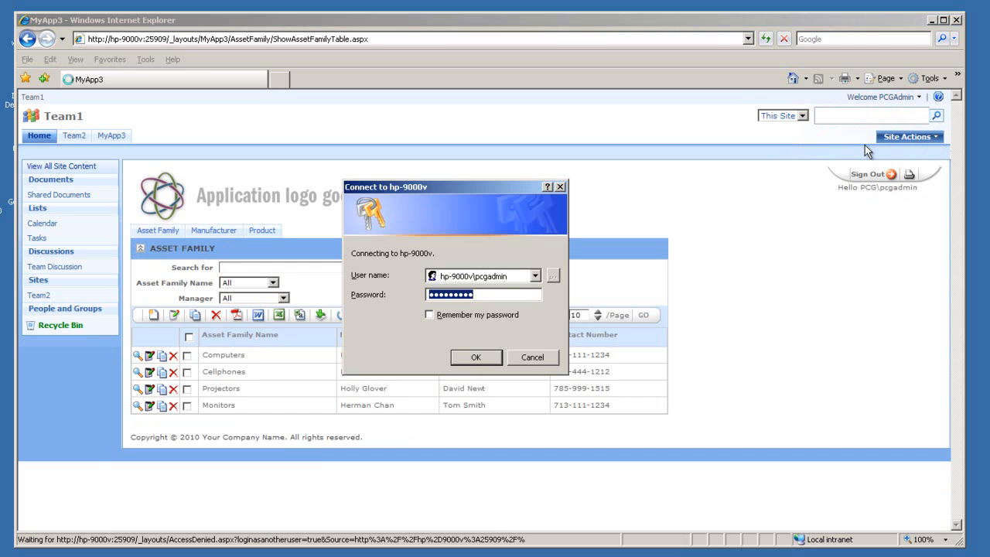
{"action": "left_click", "coordinate": [509, 277]}
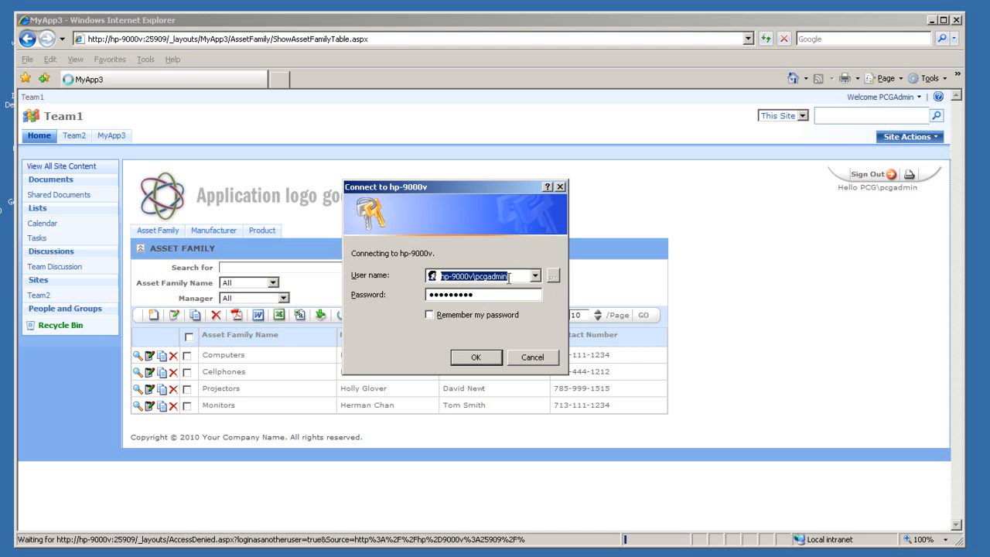
{"action": "type", "text": "pcgad"}
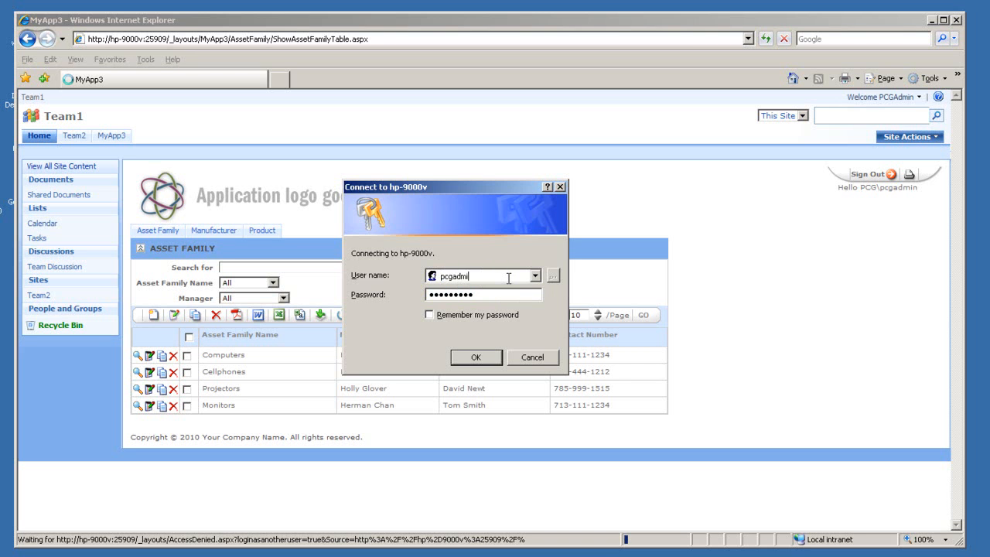
{"action": "type", "text": "d"}
{"action": "key", "text": "Tab"}
{"action": "type", "text": "*********"}
{"action": "left_click", "coordinate": [495, 366]}
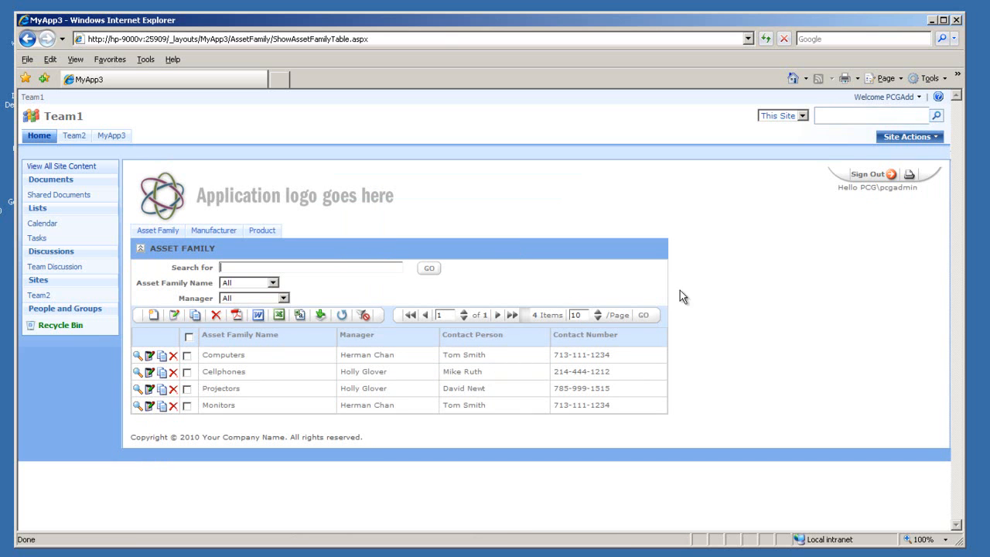
Reload MyApp3 as the new user and open the Add Asset Family and Add Manufacturer forms.
{"action": "left_click", "coordinate": [867, 177]}
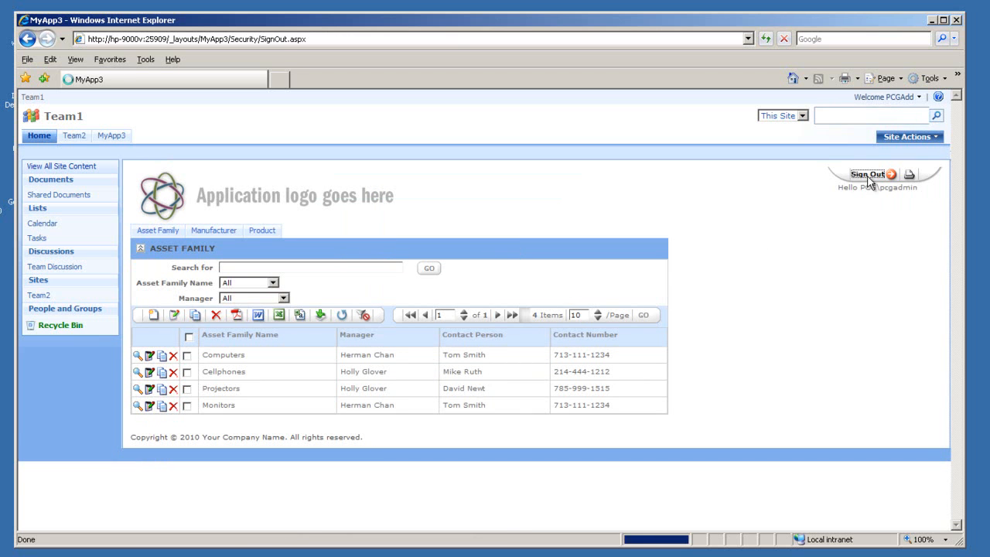
{"action": "left_click", "coordinate": [251, 308]}
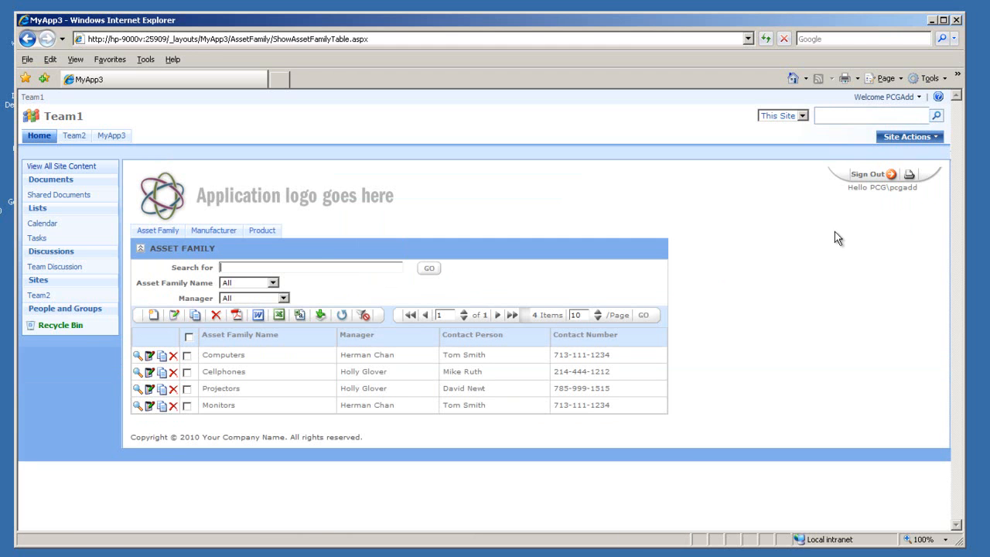
{"action": "left_click_drag", "start_coordinate": [847, 188], "coordinate": [912, 178]}
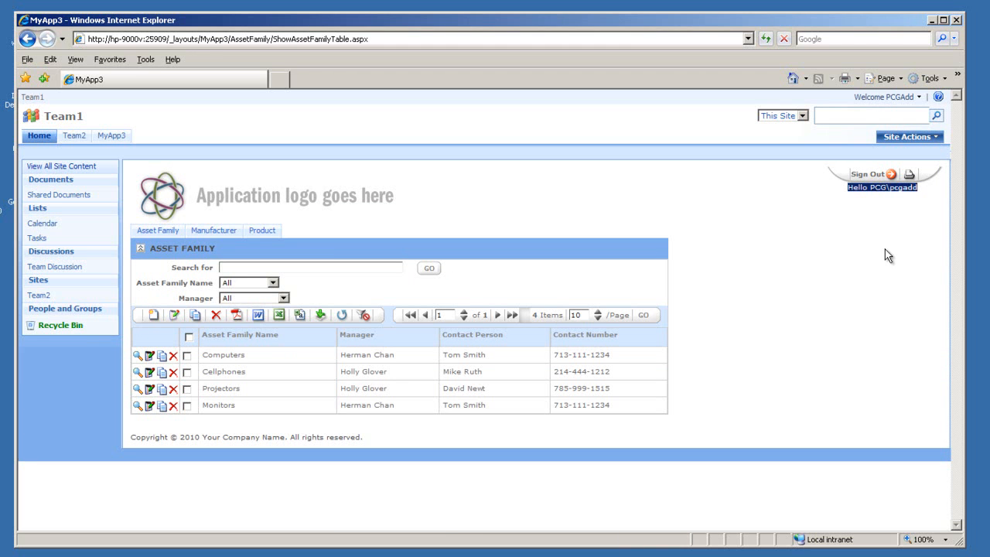
{"action": "left_click", "coordinate": [198, 235]}
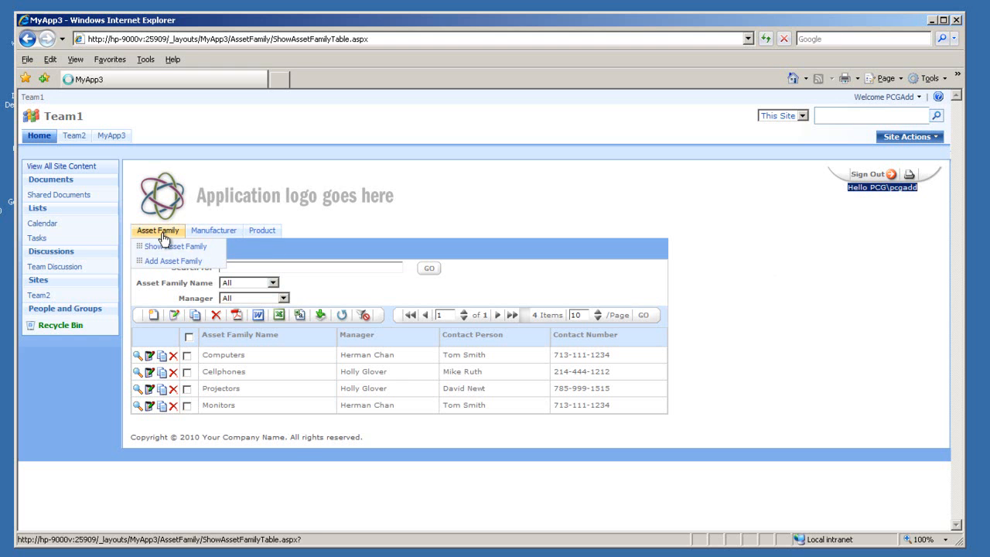
{"action": "left_click", "coordinate": [156, 317]}
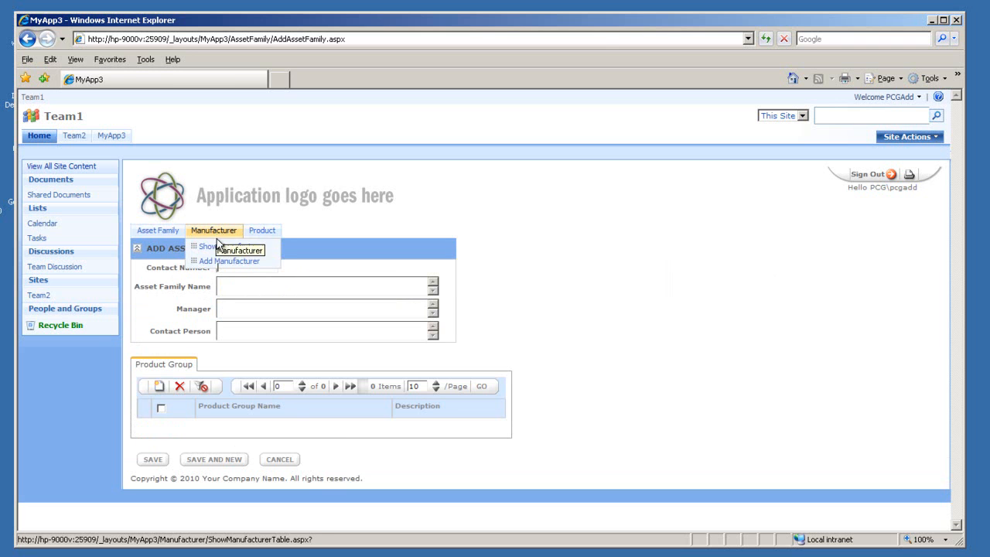
{"action": "left_click", "coordinate": [189, 263]}
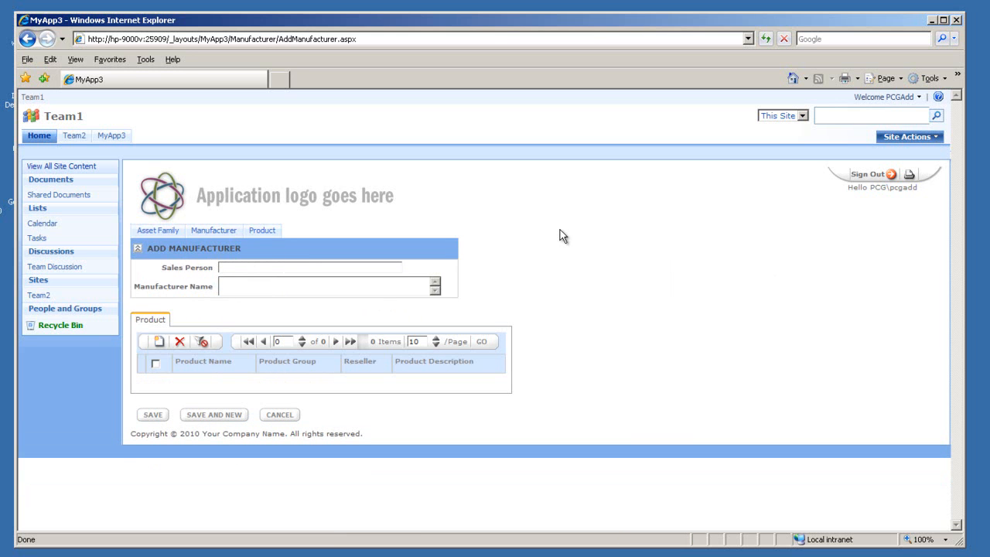